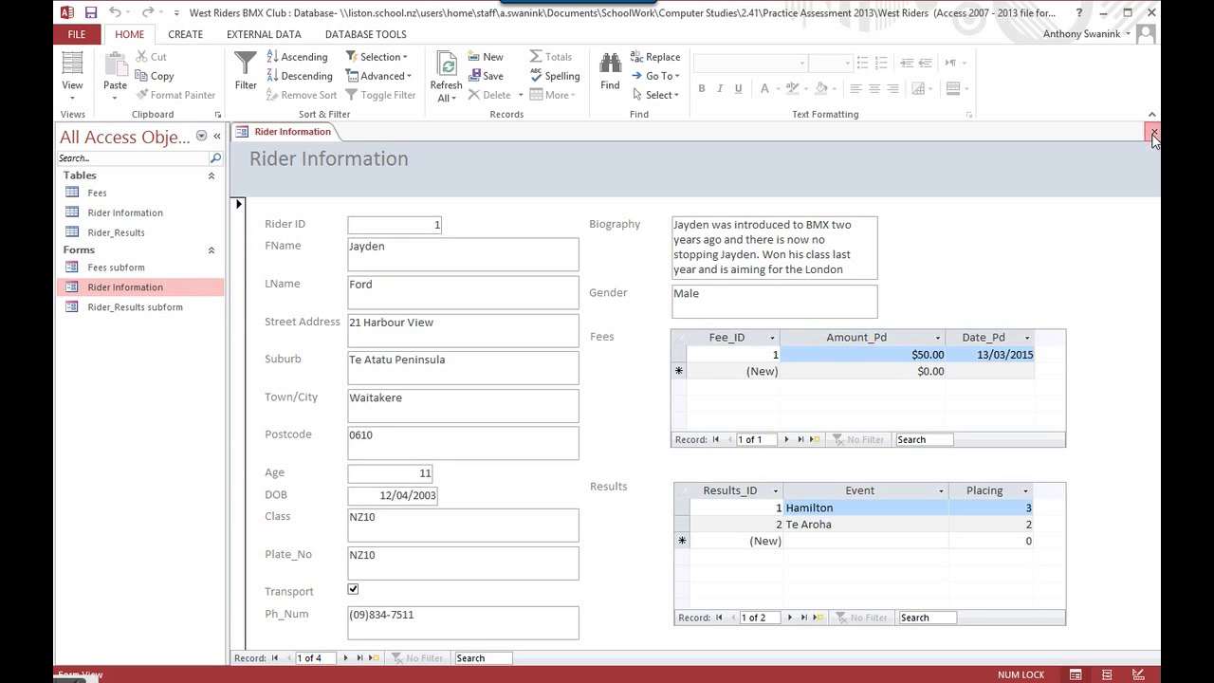
# Close the open form and start a Form Wizard form that includes all fields of the Rider Information table
pyautogui.click(1153, 134)
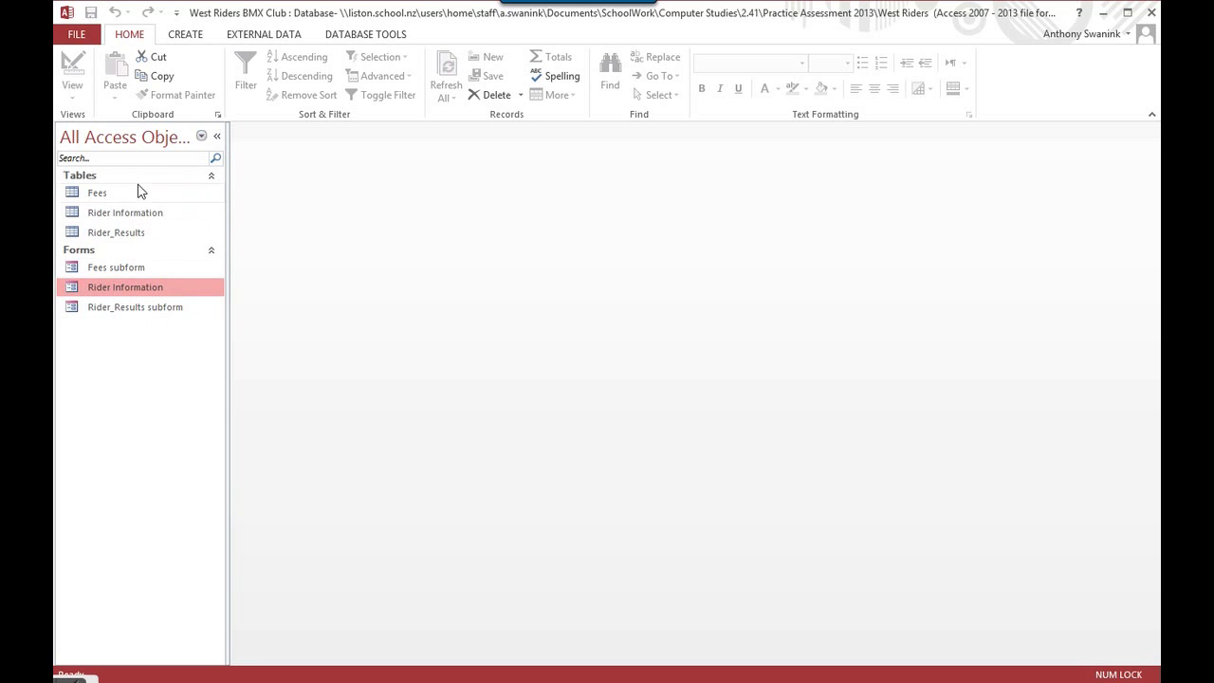
pyautogui.click(106, 217)
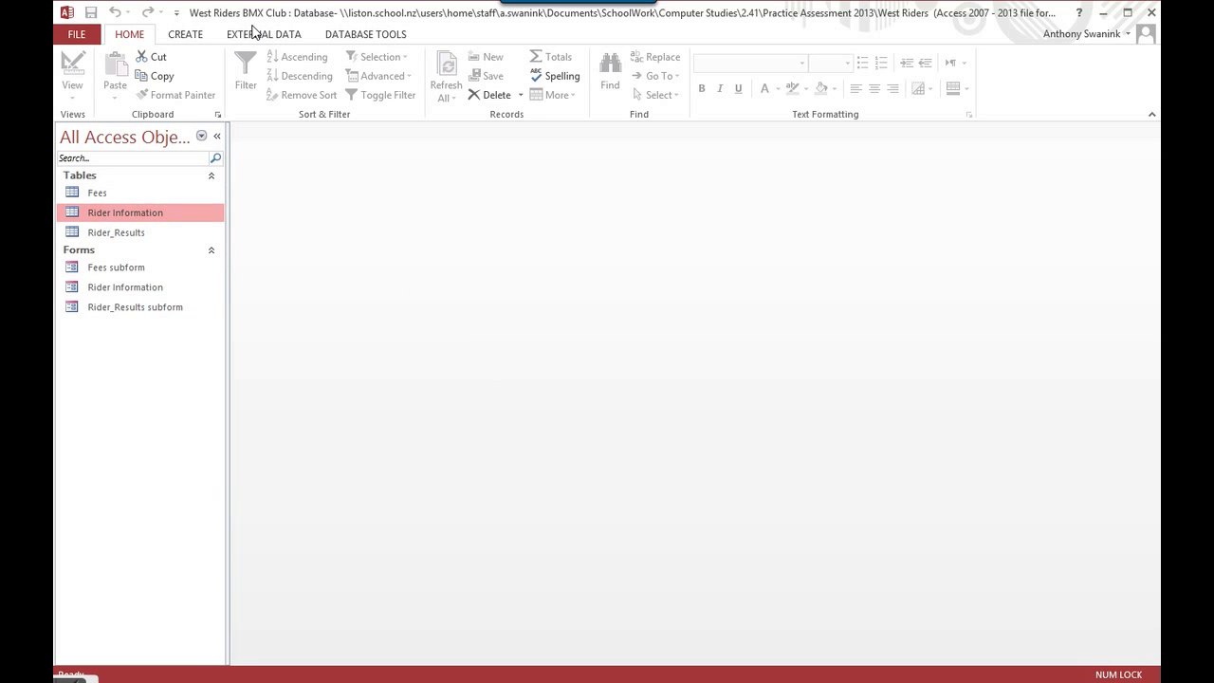
pyautogui.click(187, 35)
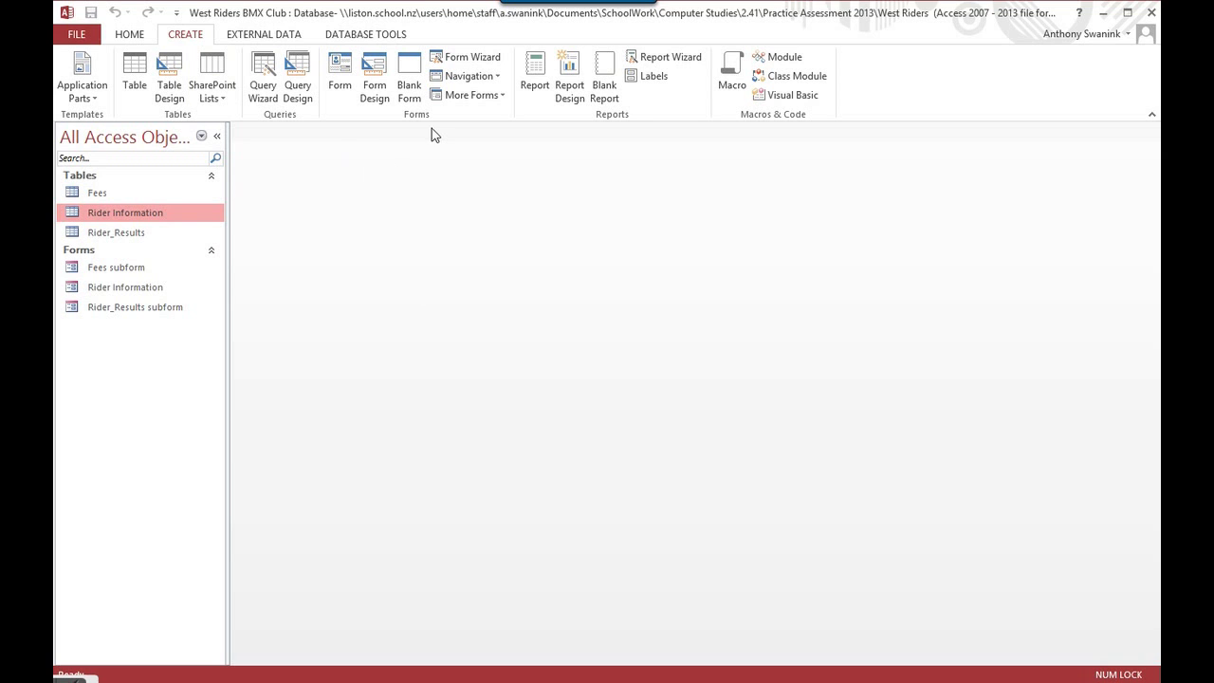
pyautogui.click(466, 61)
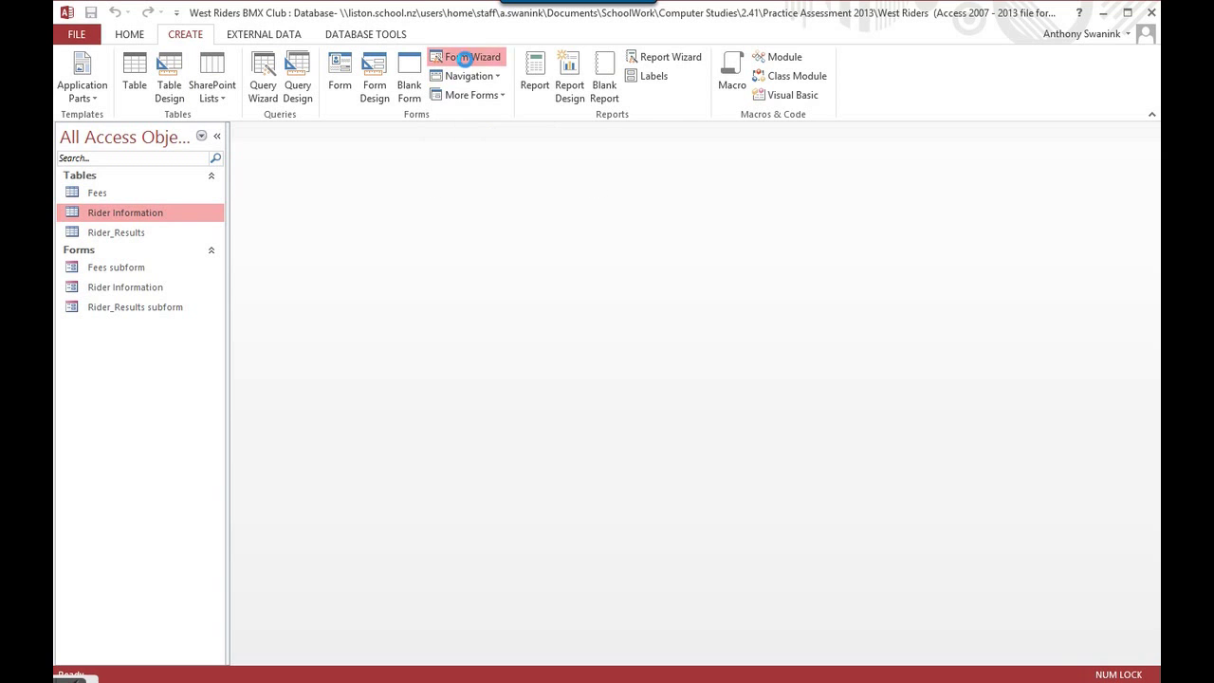
pyautogui.click(627, 248)
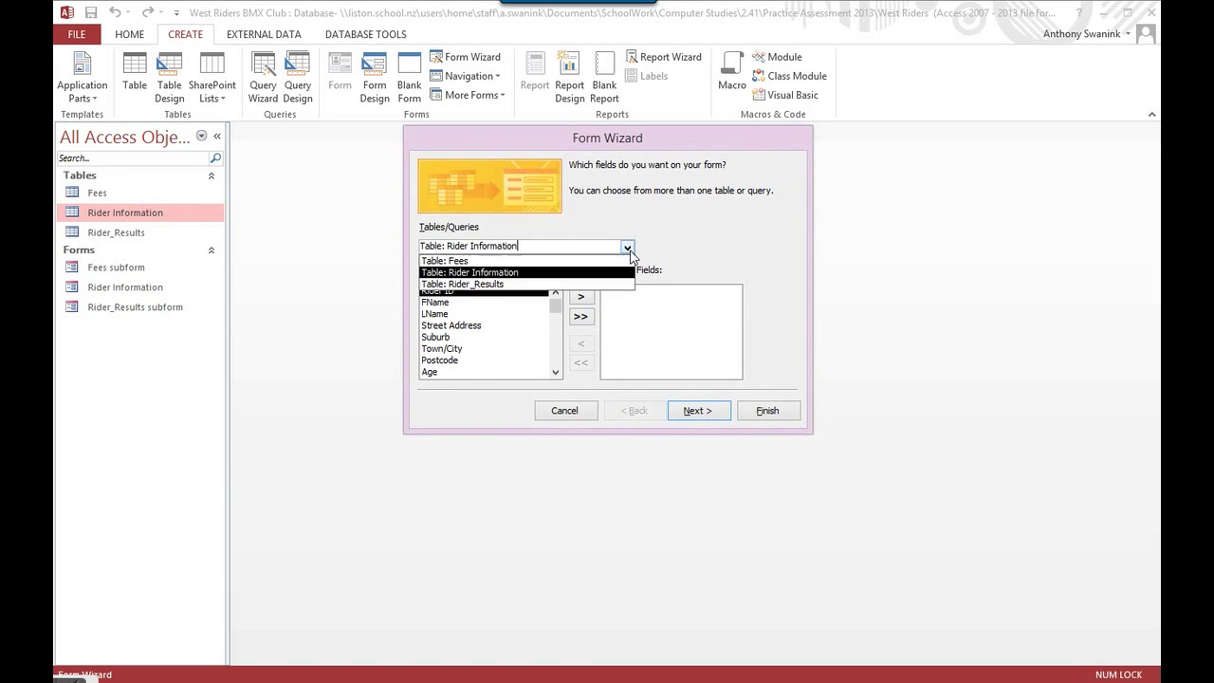
pyautogui.click(480, 274)
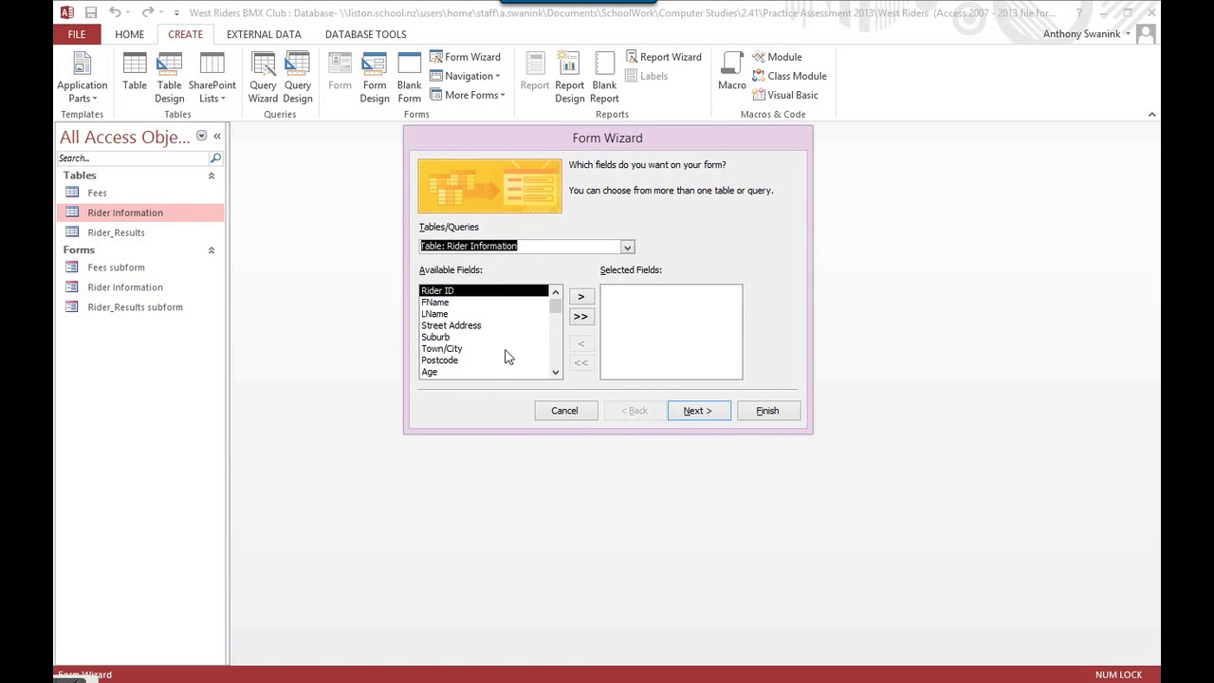
pyautogui.click(580, 318)
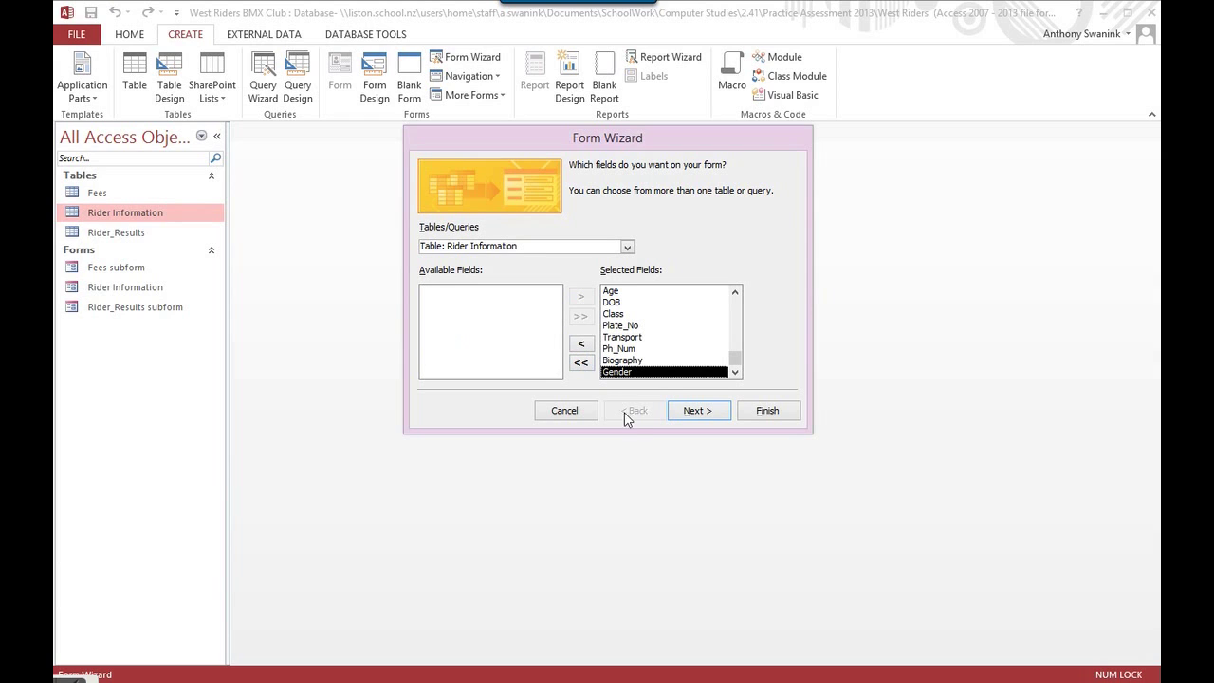
# Finish the form wizard with the suggested layout and title, opening the form to view or enter information
pyautogui.click(717, 413)
pyautogui.click(714, 414)
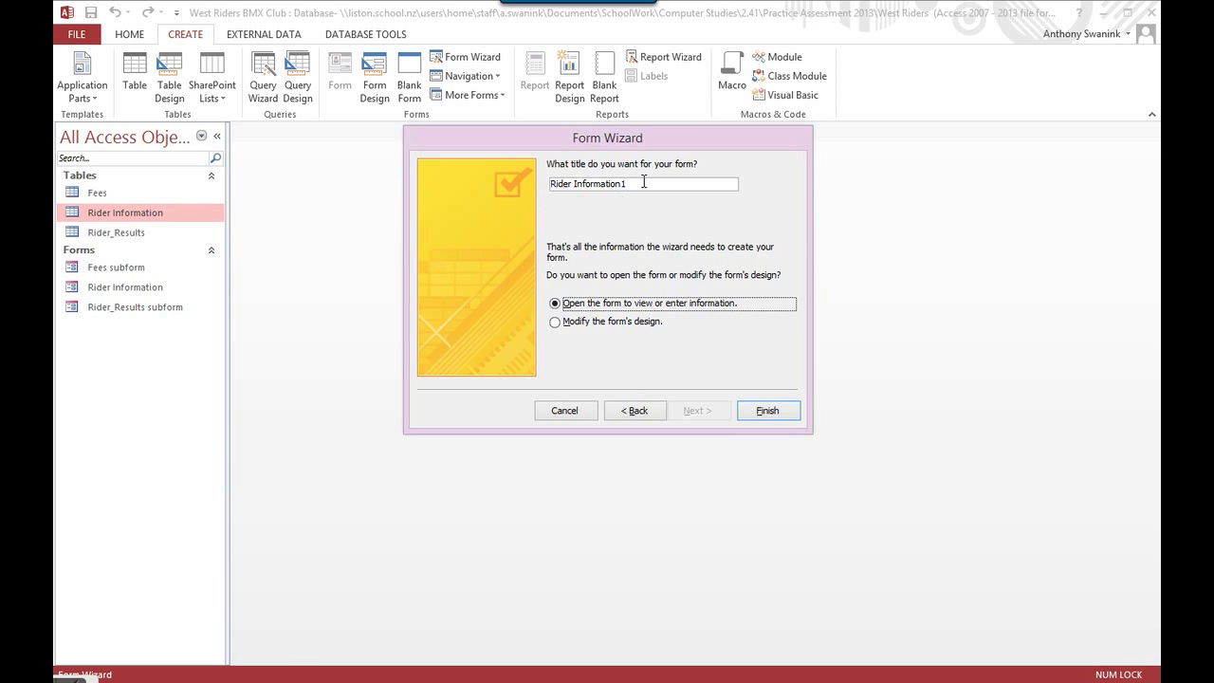
pyautogui.click(767, 410)
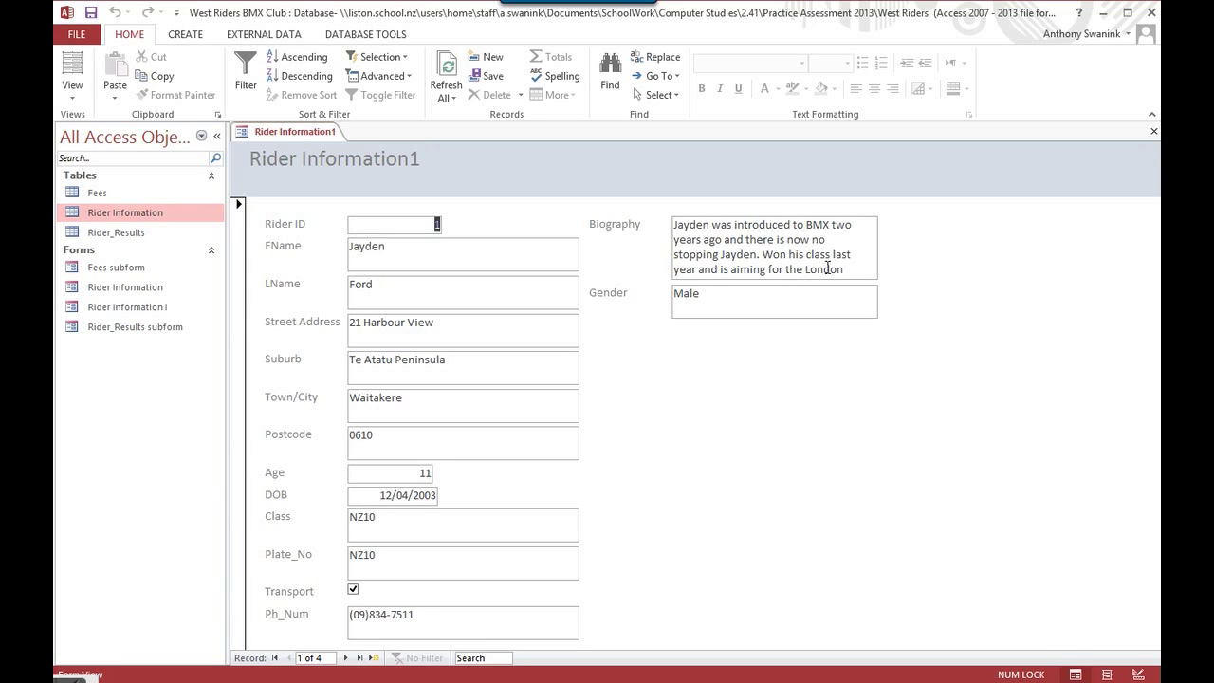
# In Layout View, widen the Biography box to show its text on fewer lines and reduce the Gender box to one line high
pyautogui.click(72, 88)
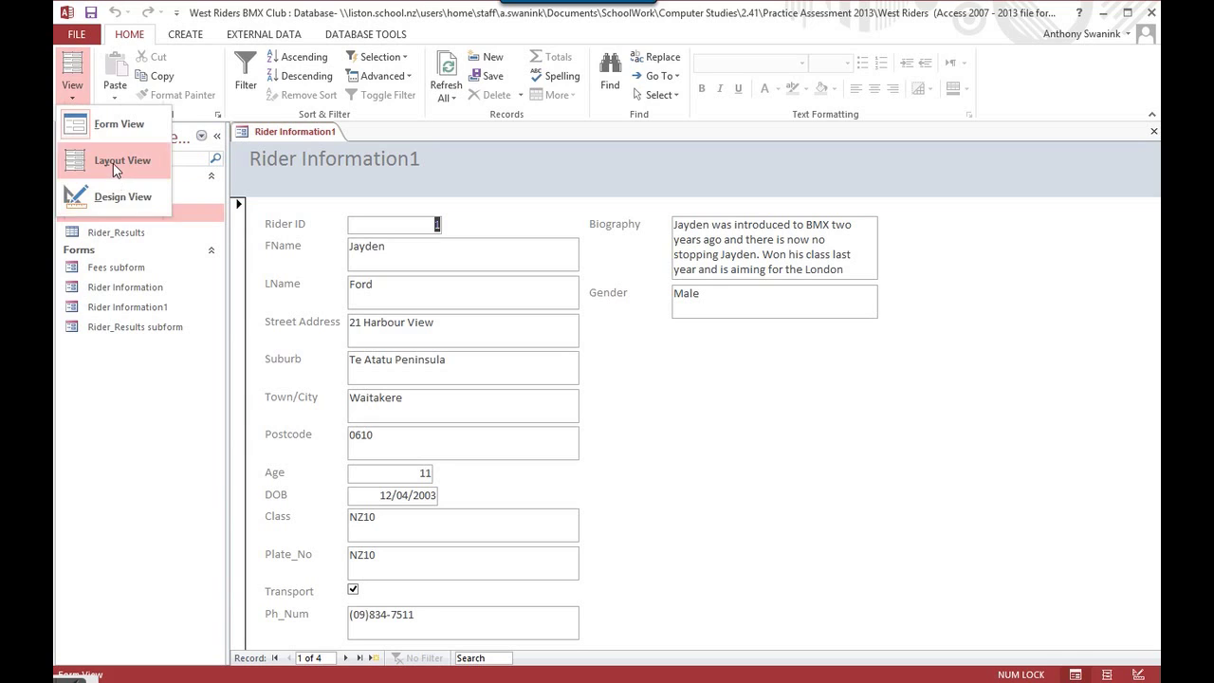
pyautogui.click(113, 163)
pyautogui.click(733, 264)
pyautogui.moveTo(880, 247); pyautogui.dragTo(971, 257)
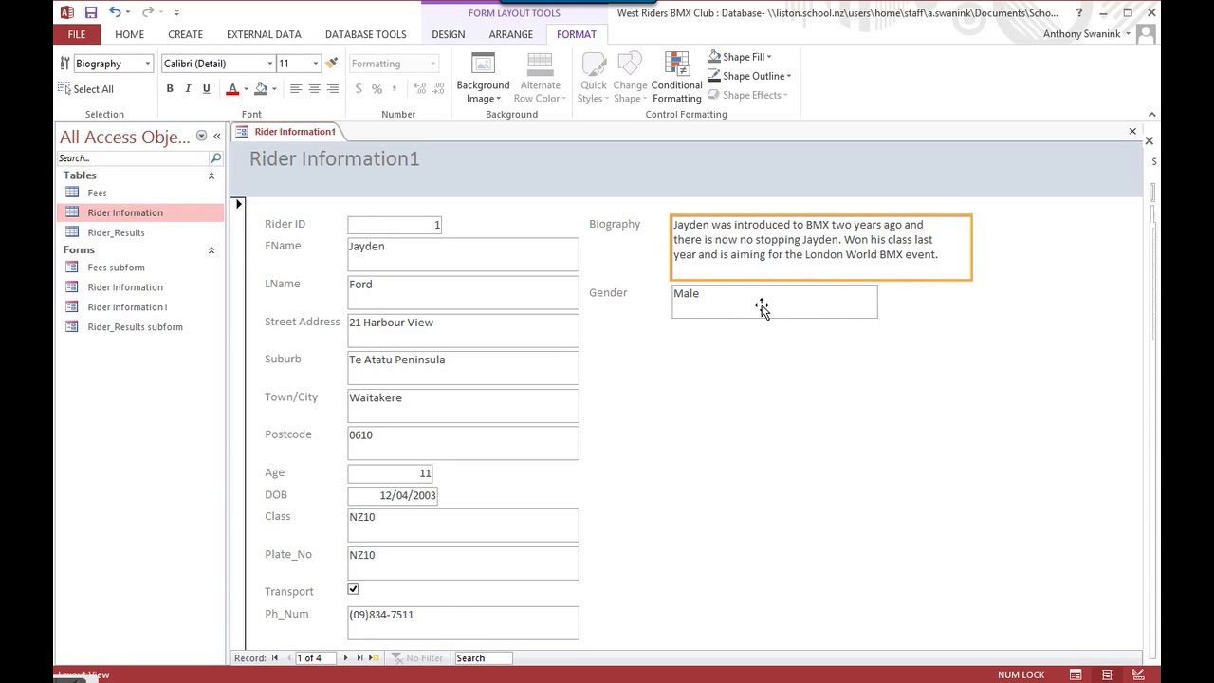
pyautogui.moveTo(969, 255); pyautogui.dragTo(1044, 257)
pyautogui.click(727, 309)
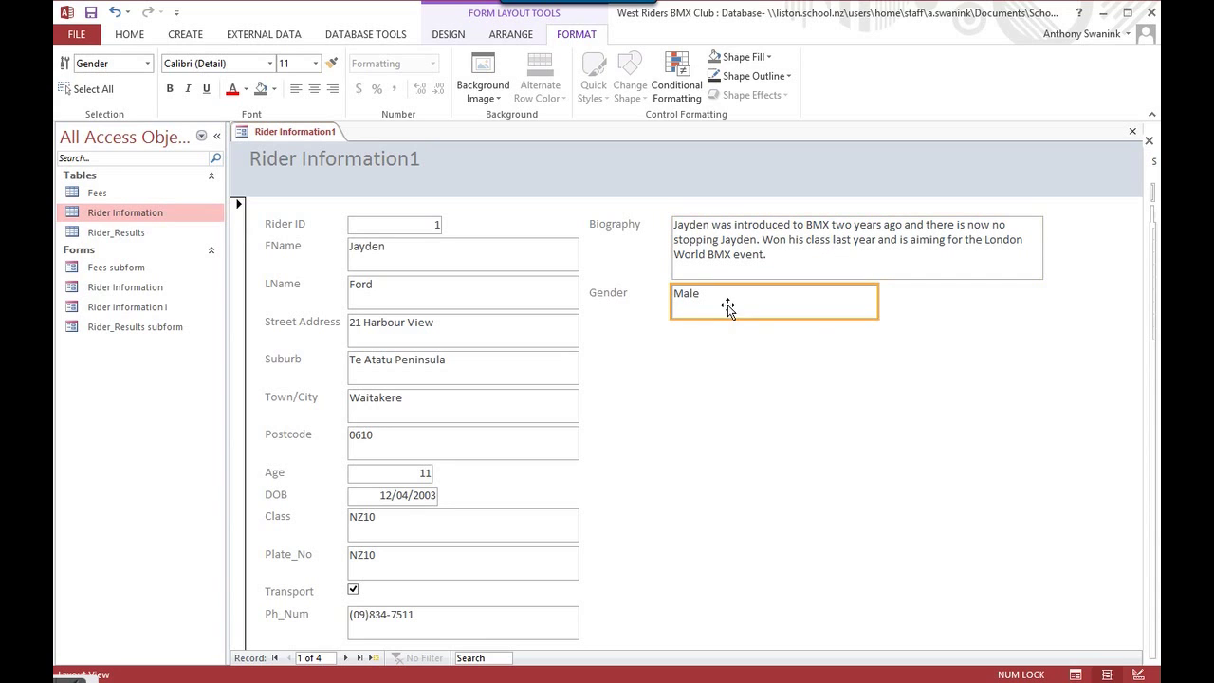
pyautogui.moveTo(747, 319); pyautogui.dragTo(747, 304)
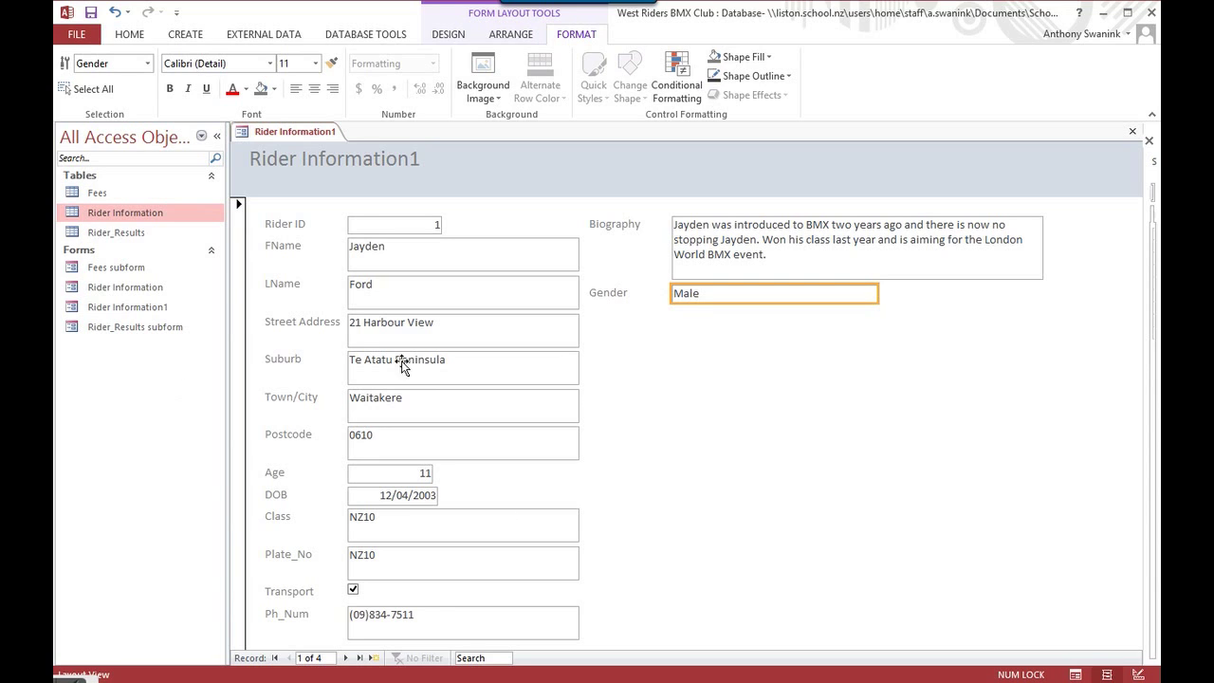
# Switch the form to Design View and draw a subform control about 3 cm wide below the Gender field
pyautogui.click(448, 34)
pyautogui.click(71, 92)
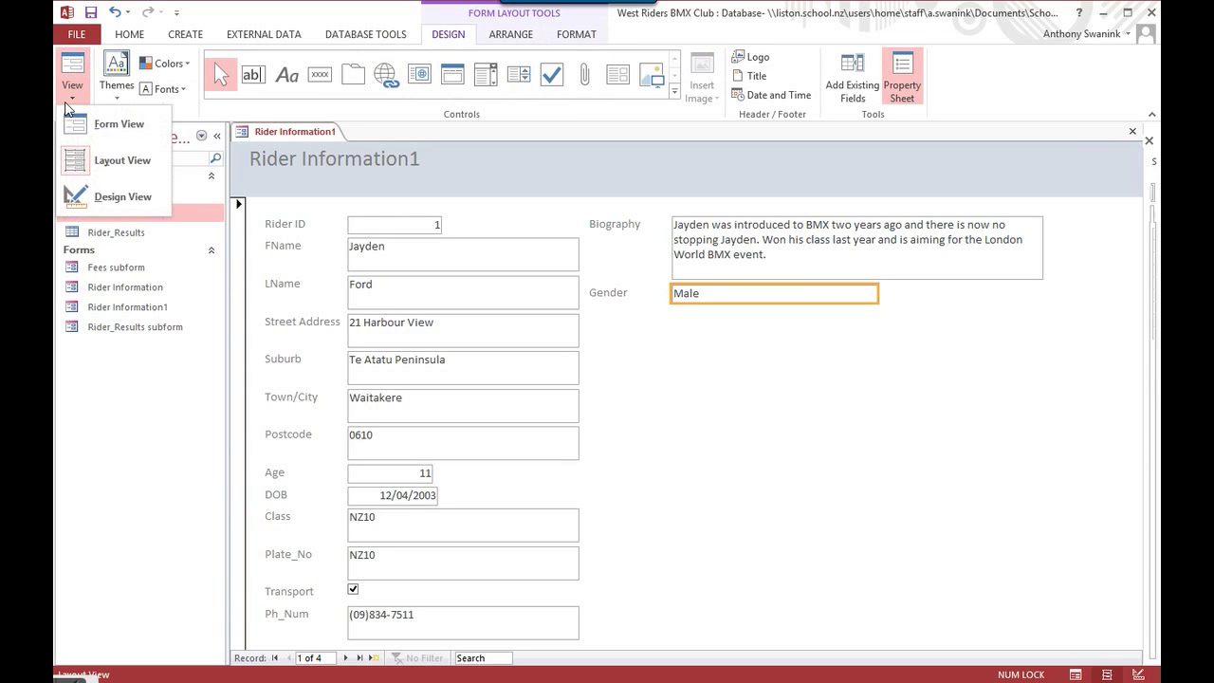
pyautogui.click(109, 201)
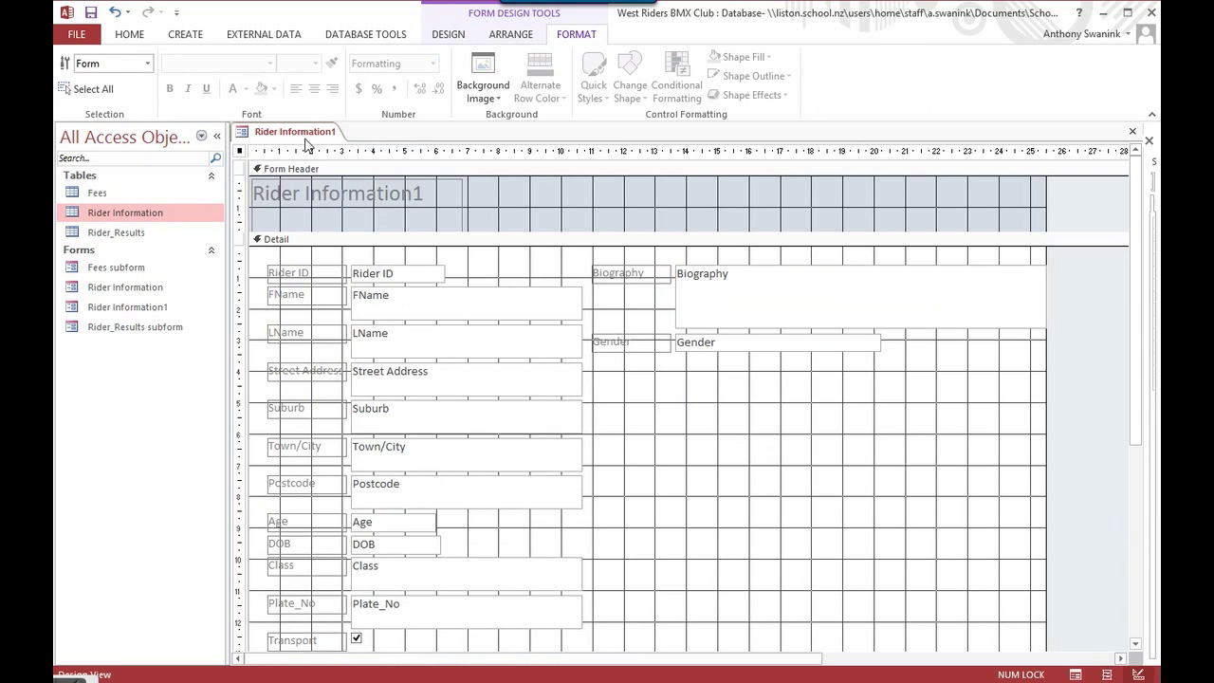
pyautogui.click(445, 35)
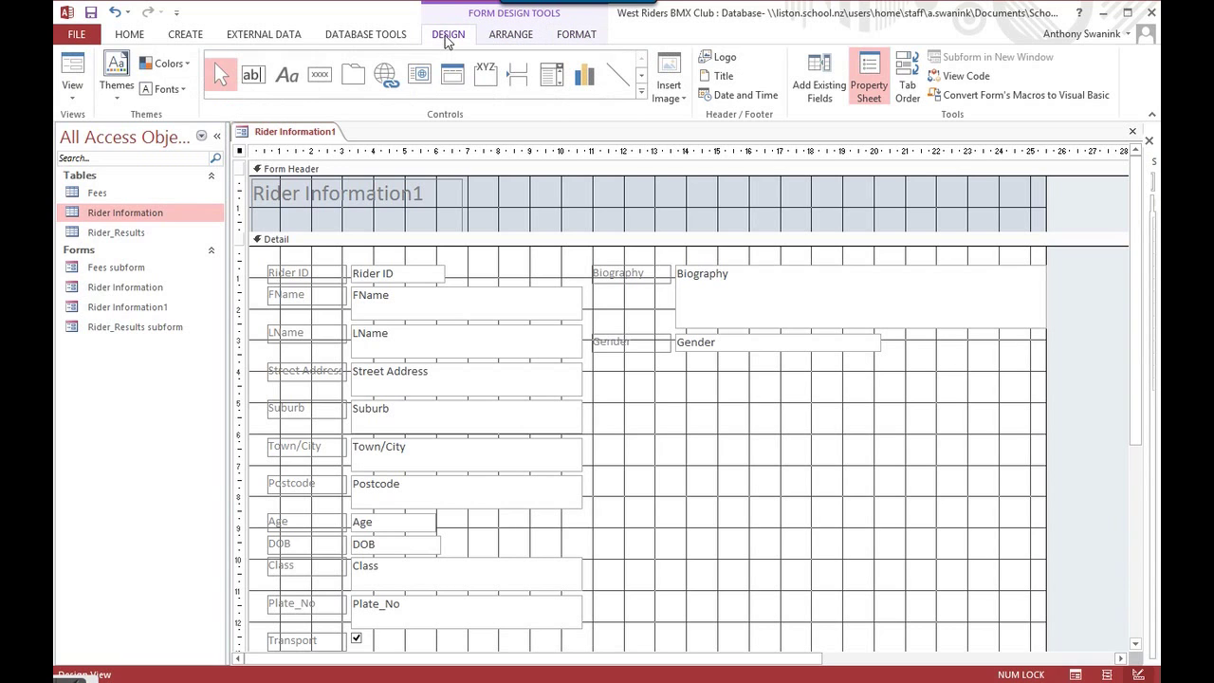
pyautogui.click(642, 92)
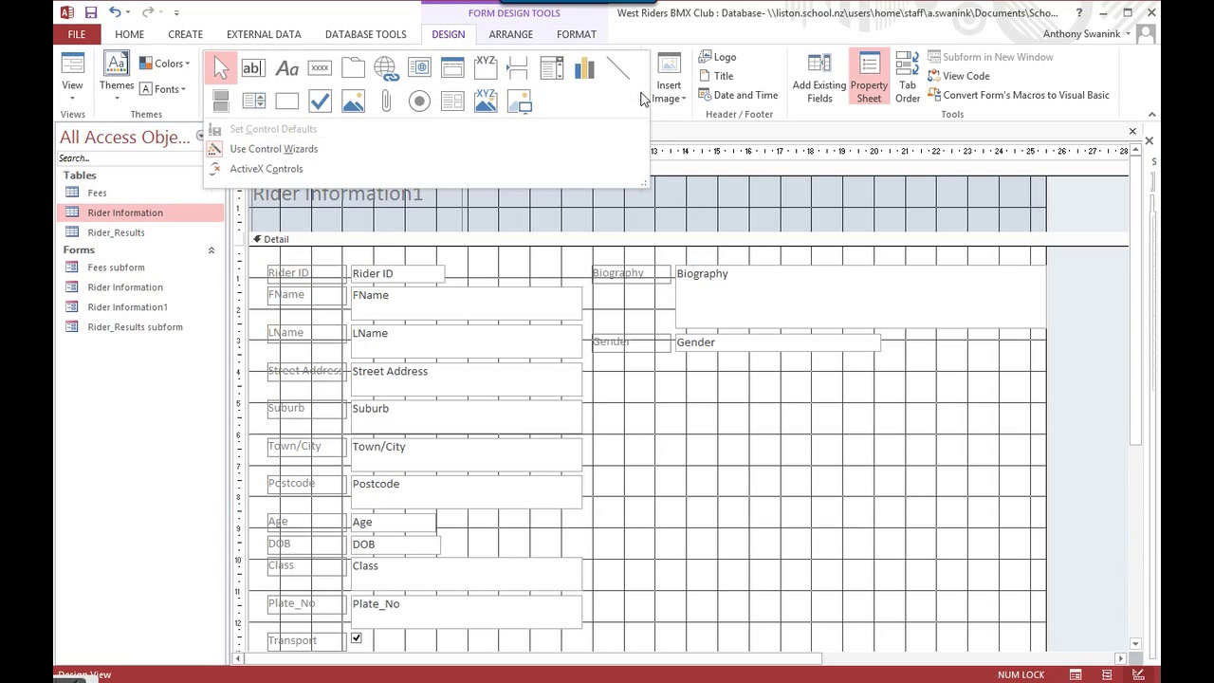
pyautogui.click(454, 107)
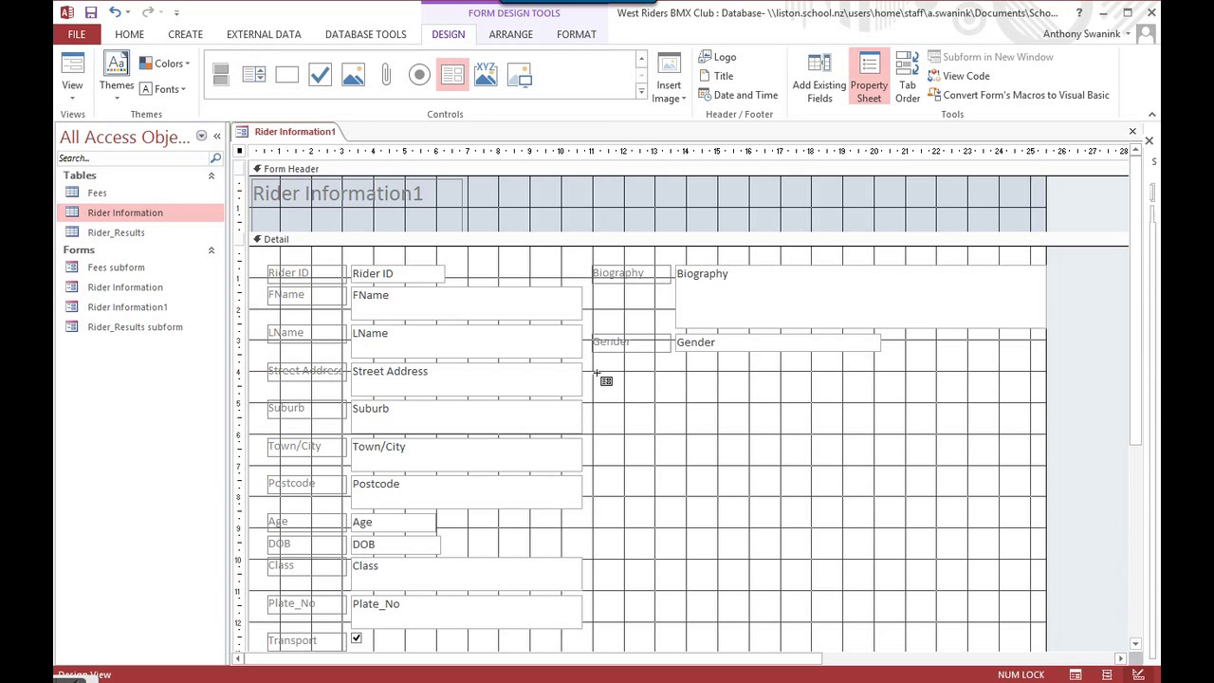
pyautogui.moveTo(597, 373); pyautogui.dragTo(689, 467)
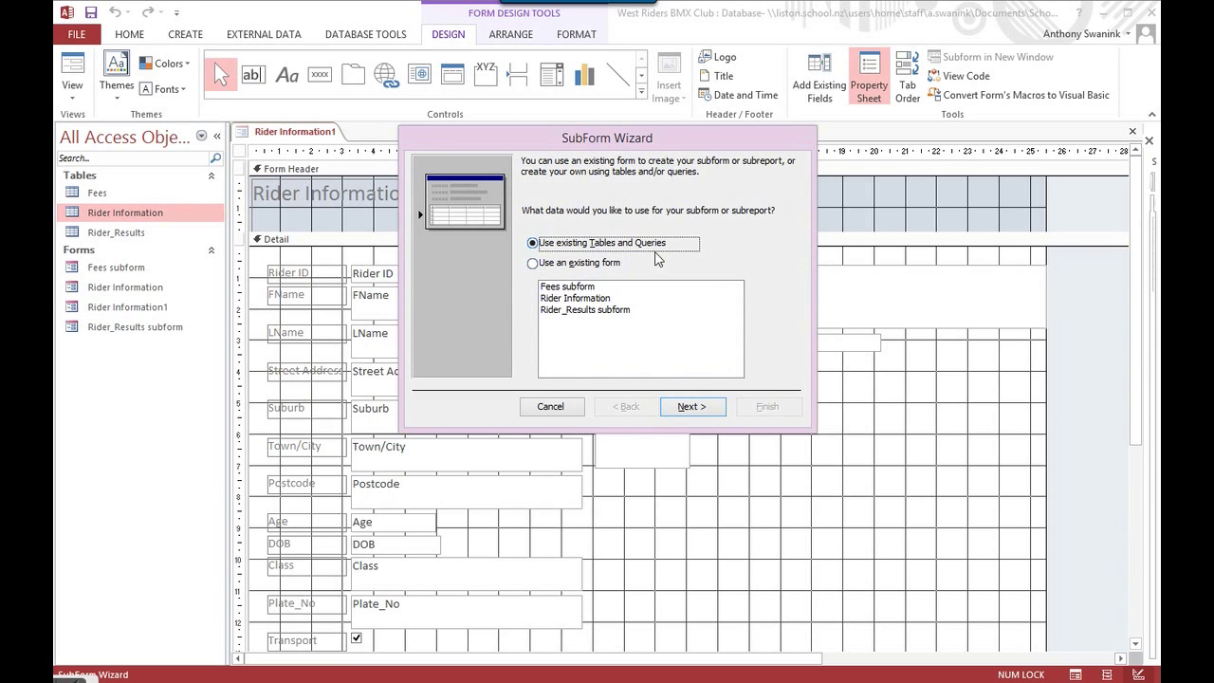
# Base the subform on the existing Fees table and include the Fee_ID, Amount_Pd and Date_Pd fields, leaving out Rider_ID
pyautogui.click(696, 408)
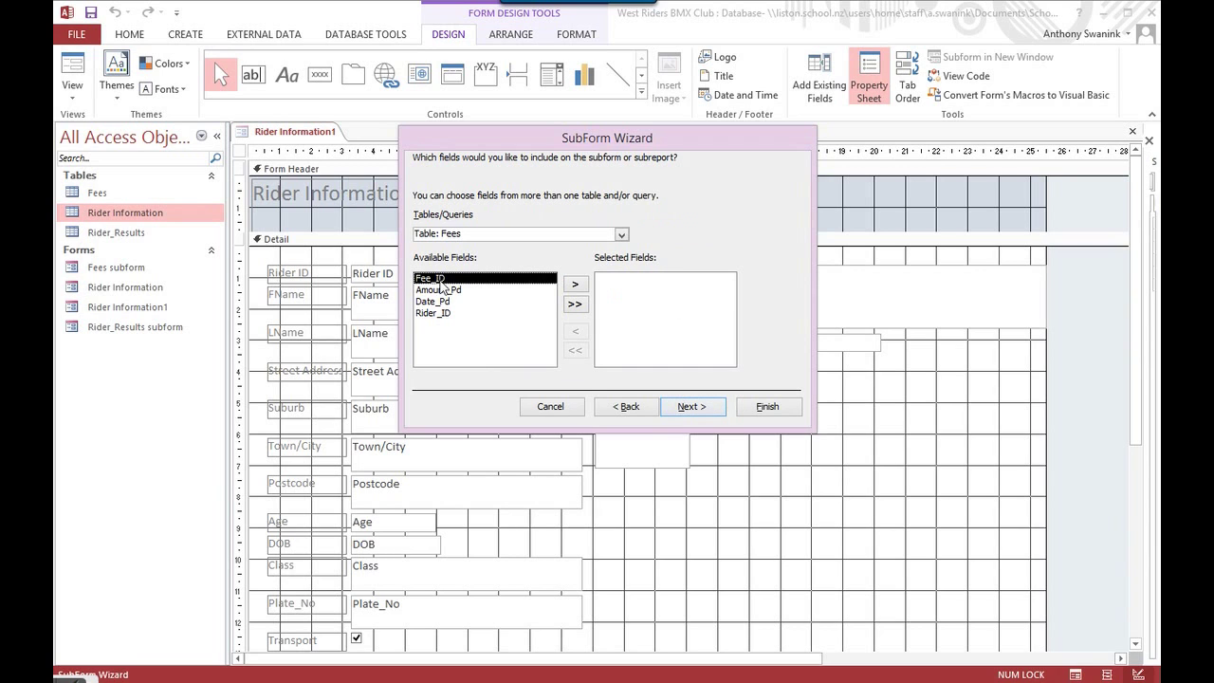
pyautogui.click(621, 234)
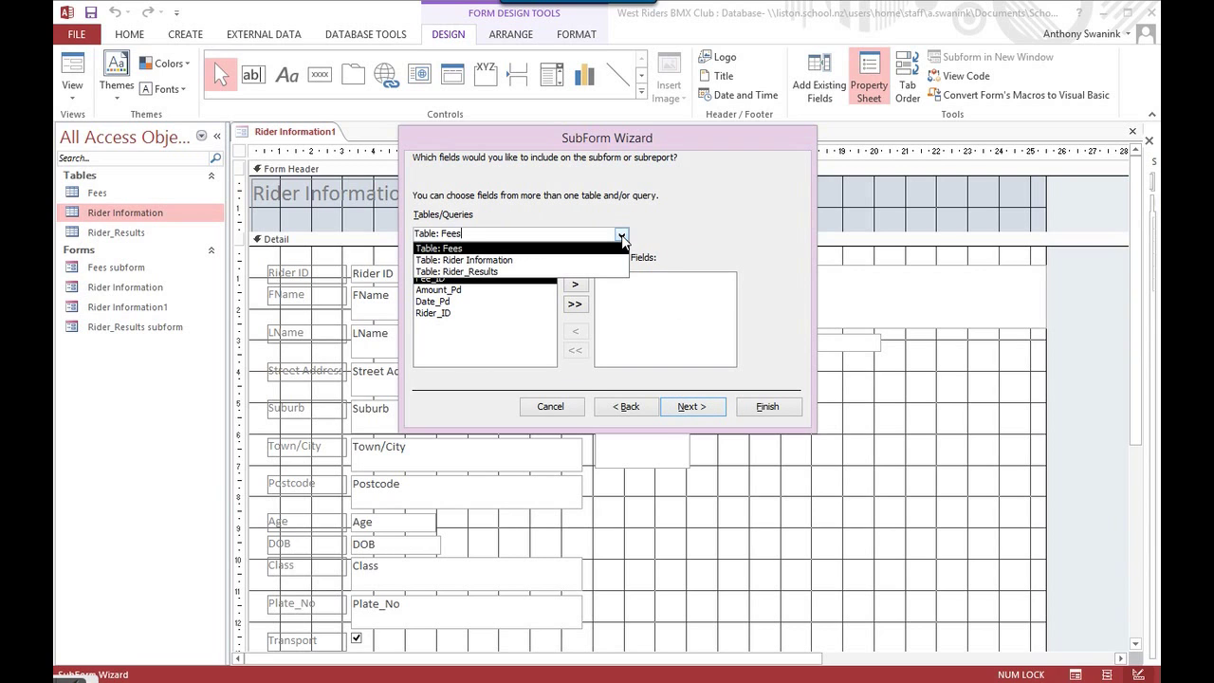
pyautogui.click(445, 249)
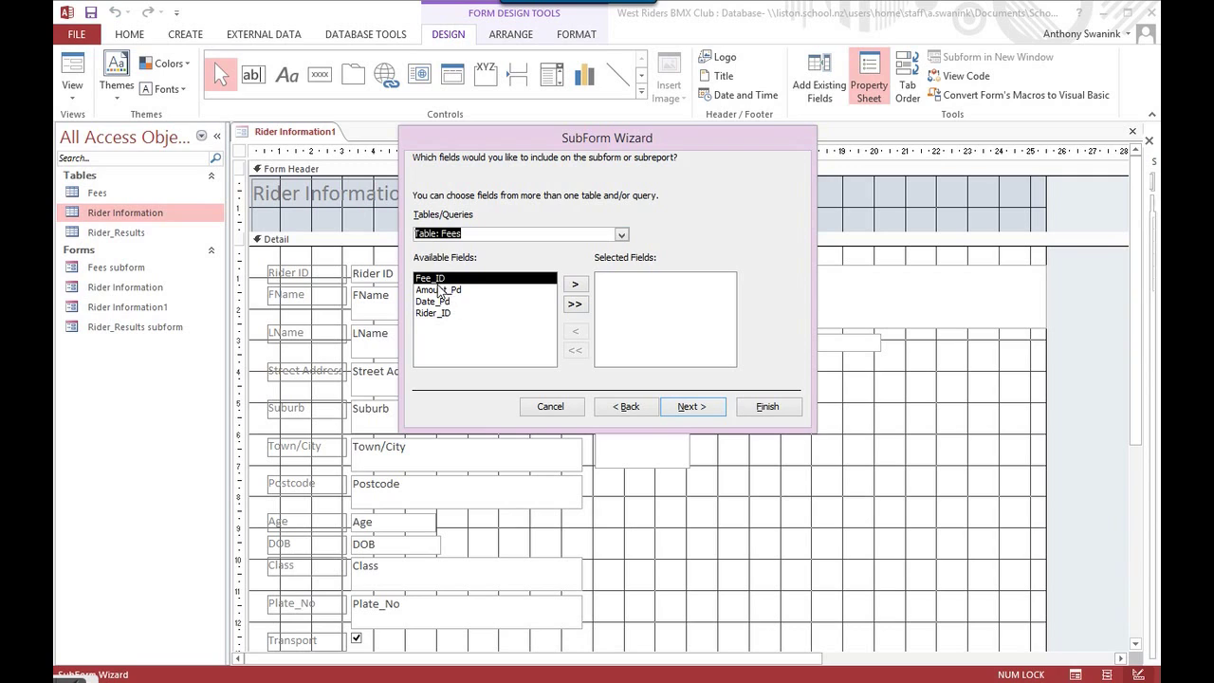
pyautogui.click(574, 285)
pyautogui.click(575, 286)
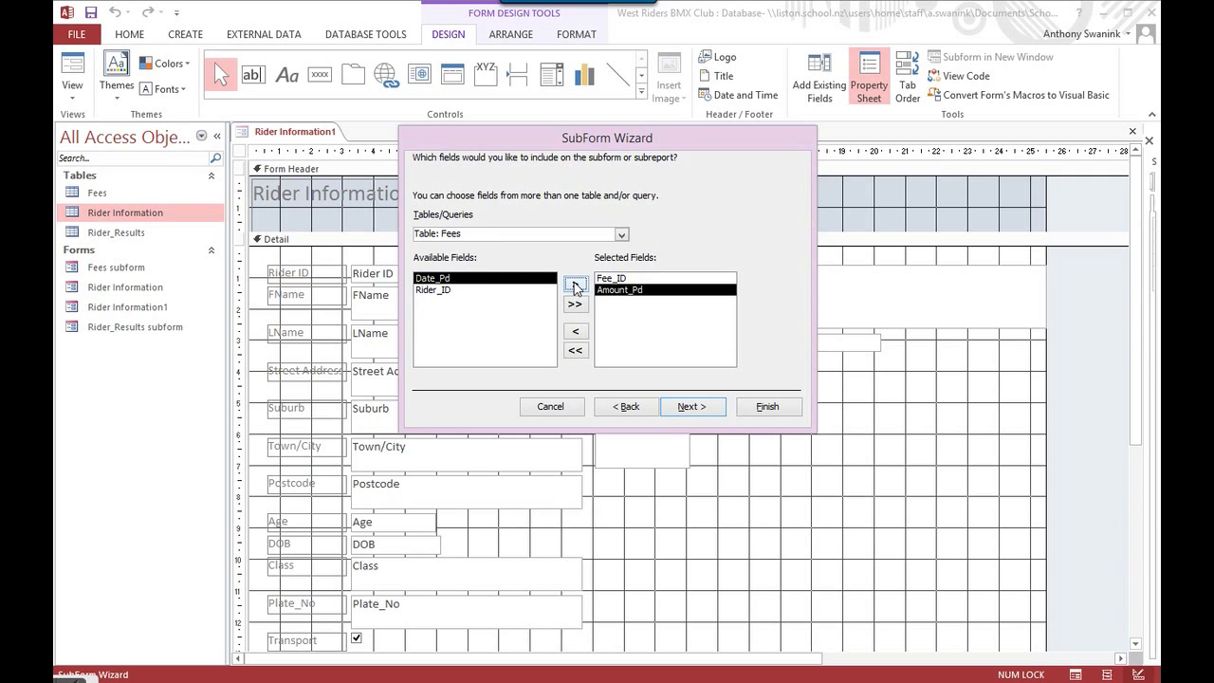
pyautogui.click(575, 285)
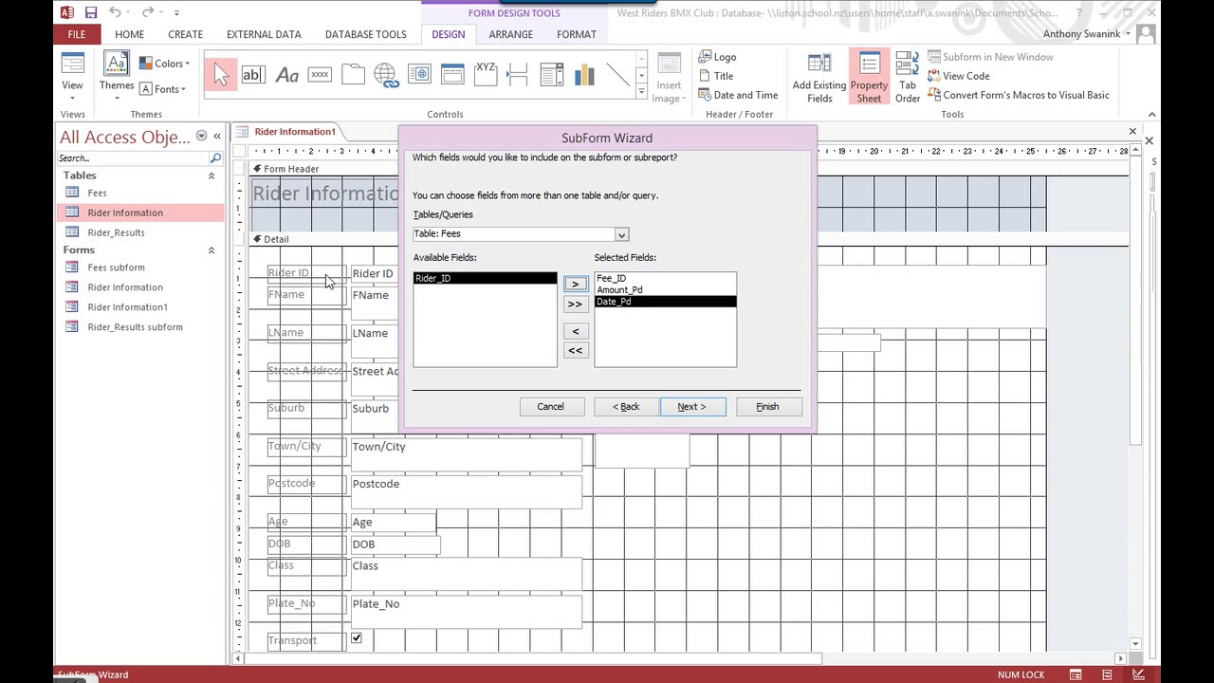
# Link the subform to show Fees for each Rider Information record using Rider ID, and finish with the suggested name
pyautogui.click(690, 409)
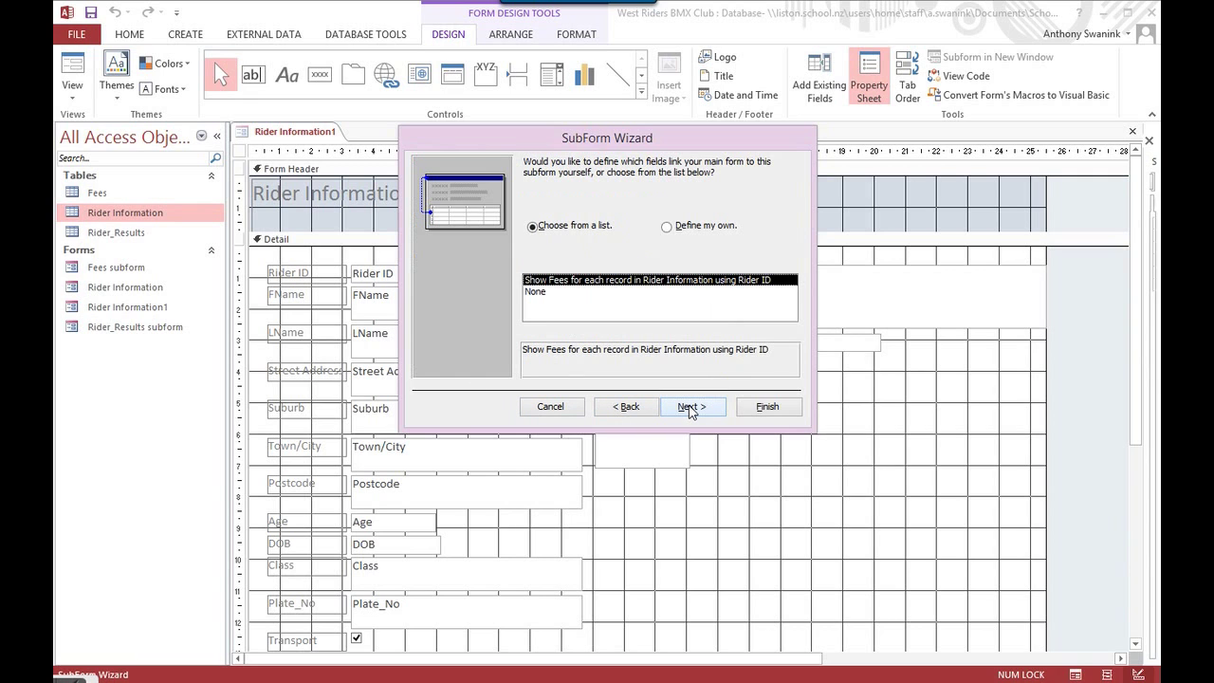
pyautogui.click(692, 407)
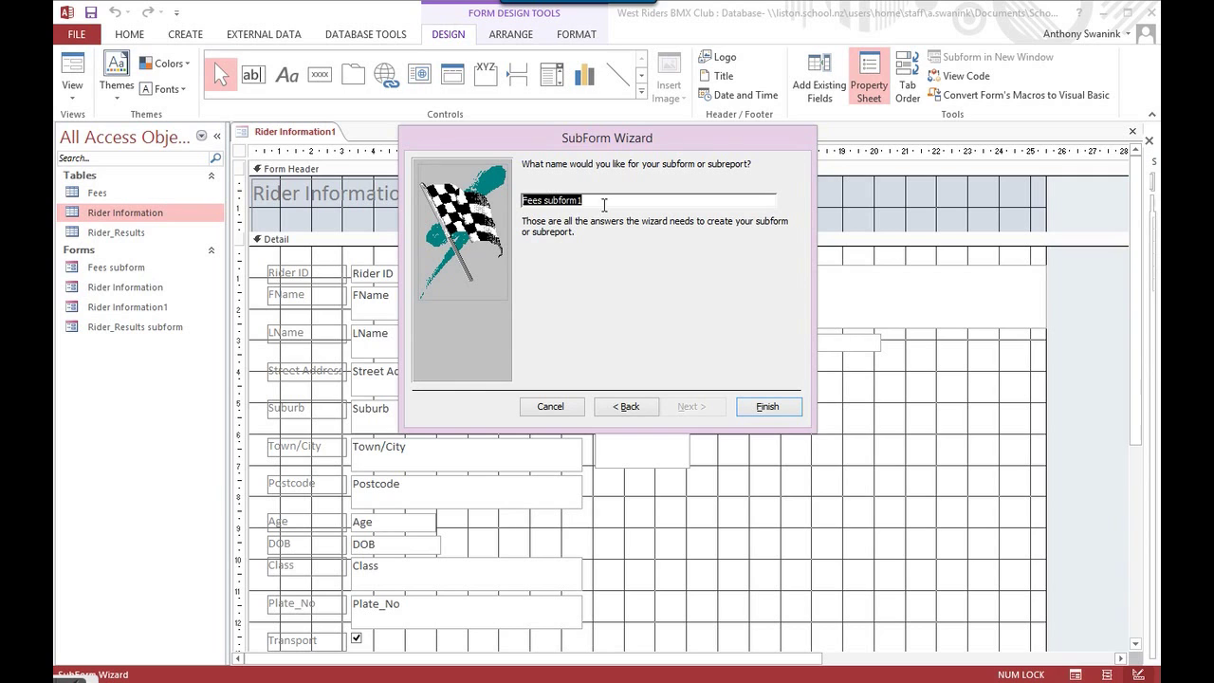
pyautogui.click(774, 408)
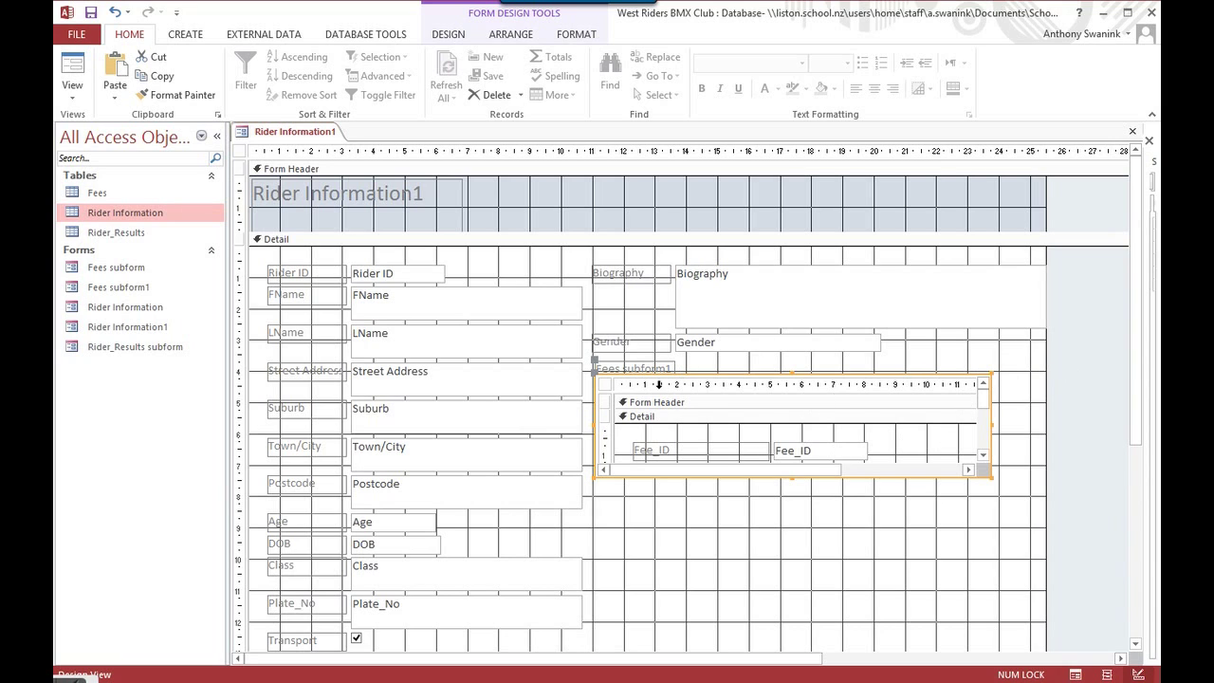
# Shorten the subform's label text to "Fees"
pyautogui.click(628, 370)
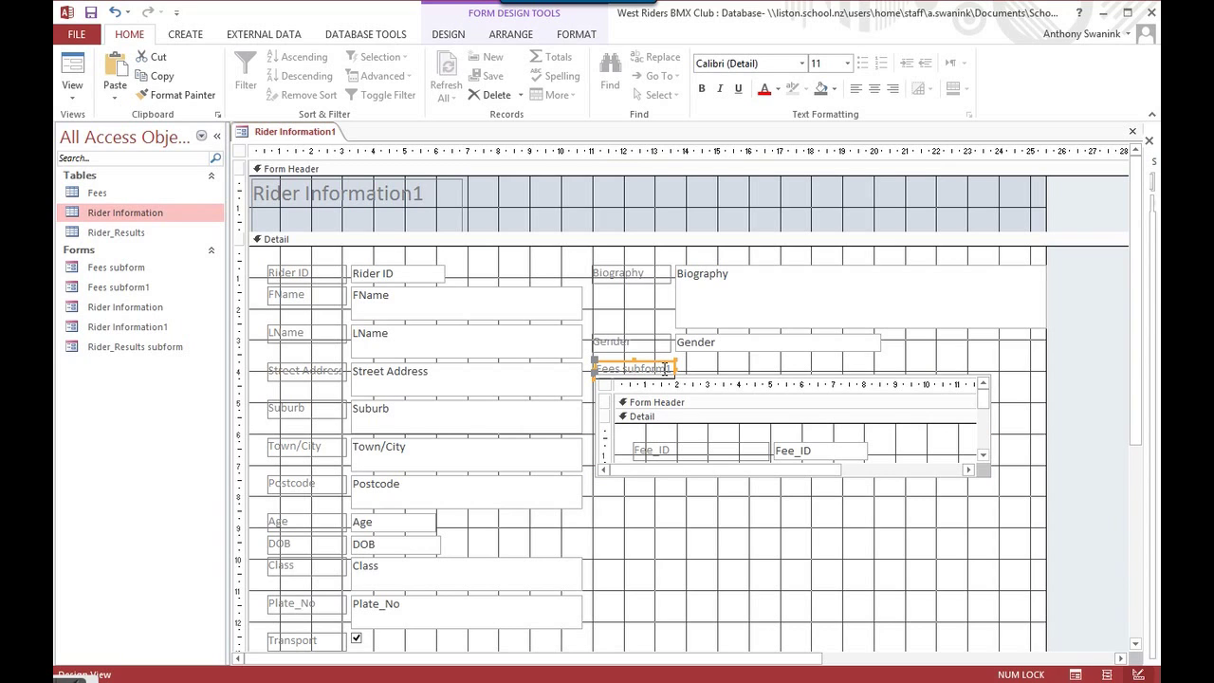
pyautogui.moveTo(670, 370); pyautogui.dragTo(635, 370)
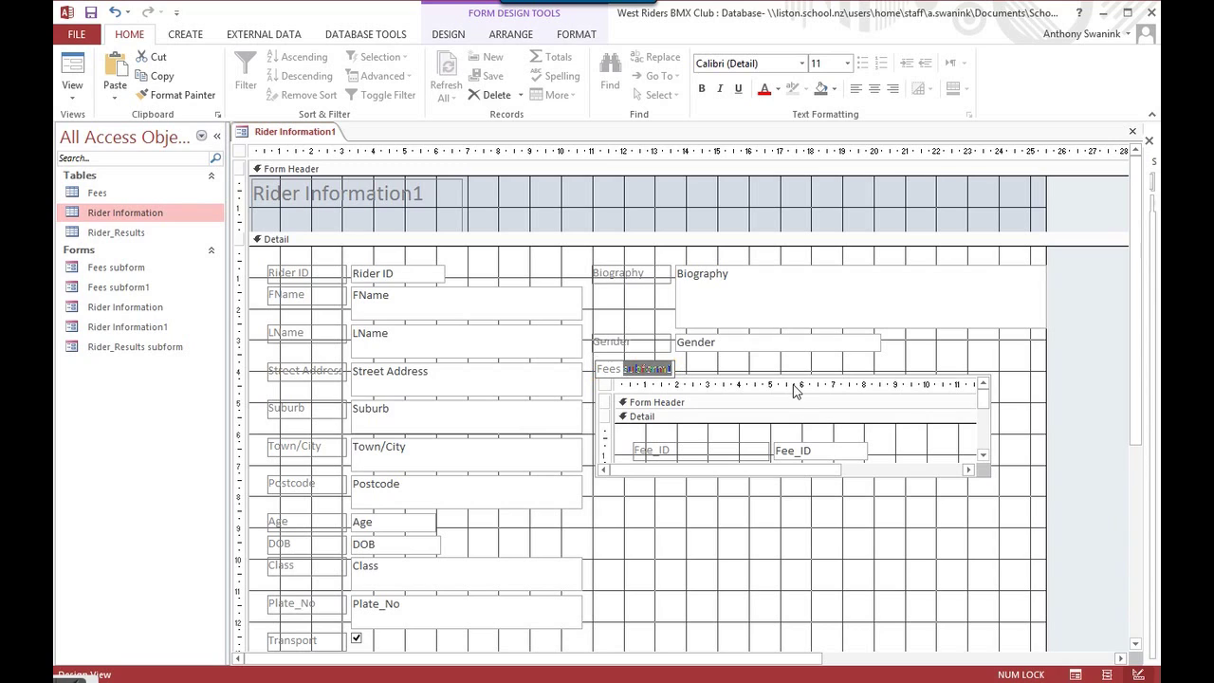
pyautogui.press('Delete')
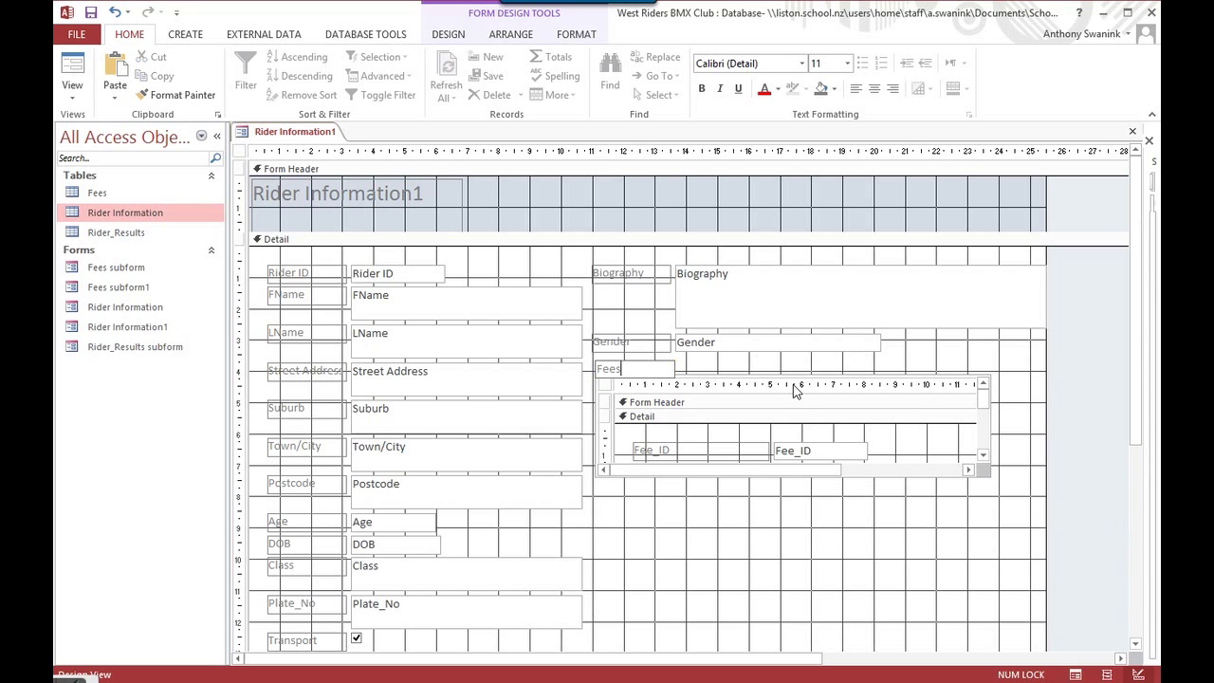
# Move the Fees subform independently of its label to beneath the Gender box, and narrow the Fees label
pyautogui.click(781, 399)
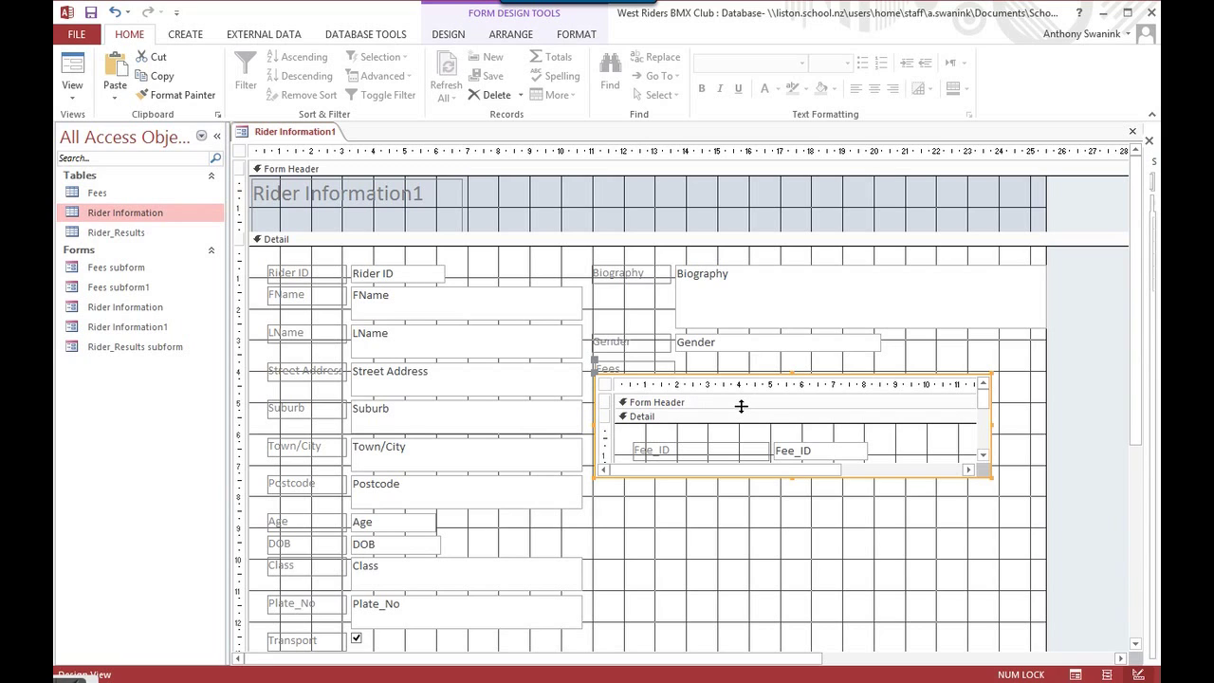
pyautogui.press('alt')
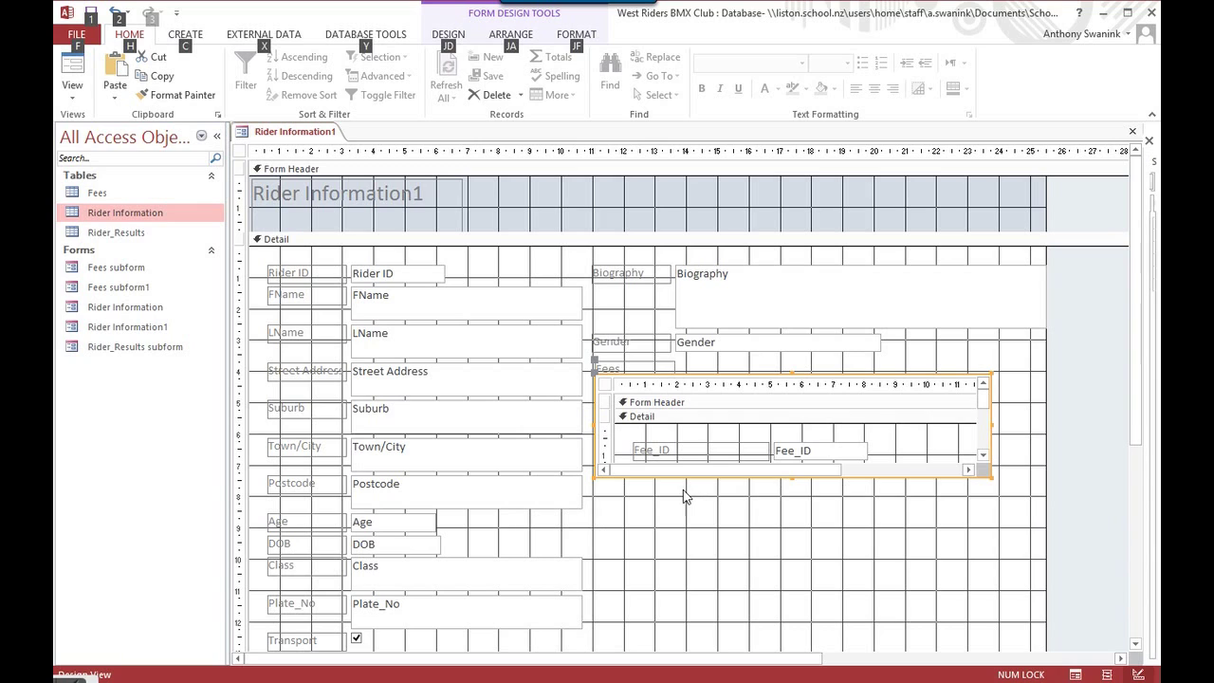
pyautogui.click(882, 418)
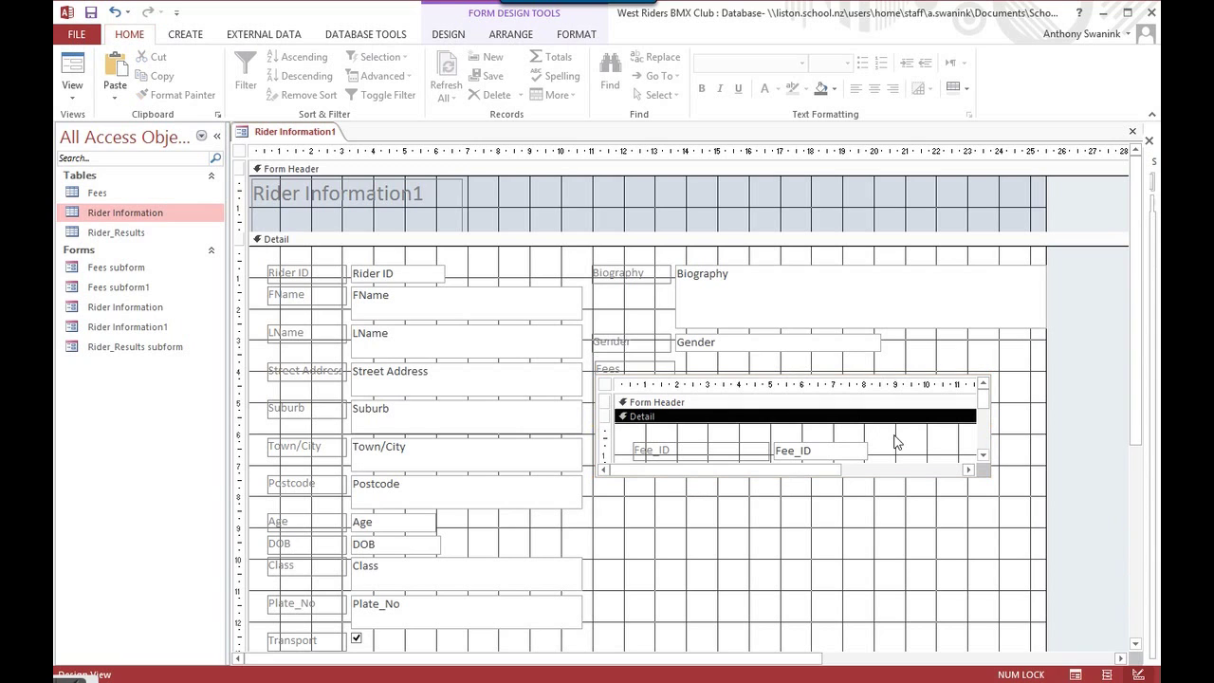
pyautogui.click(882, 379)
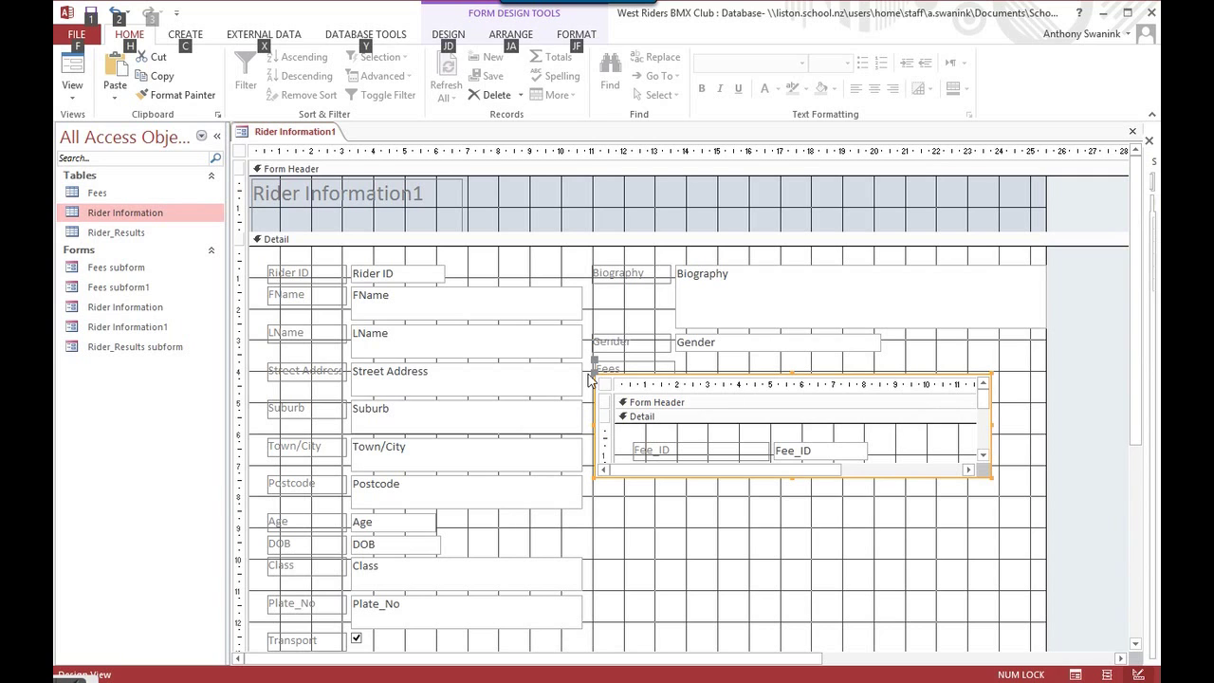
pyautogui.moveTo(593, 374); pyautogui.dragTo(655, 368)
pyautogui.click(670, 372)
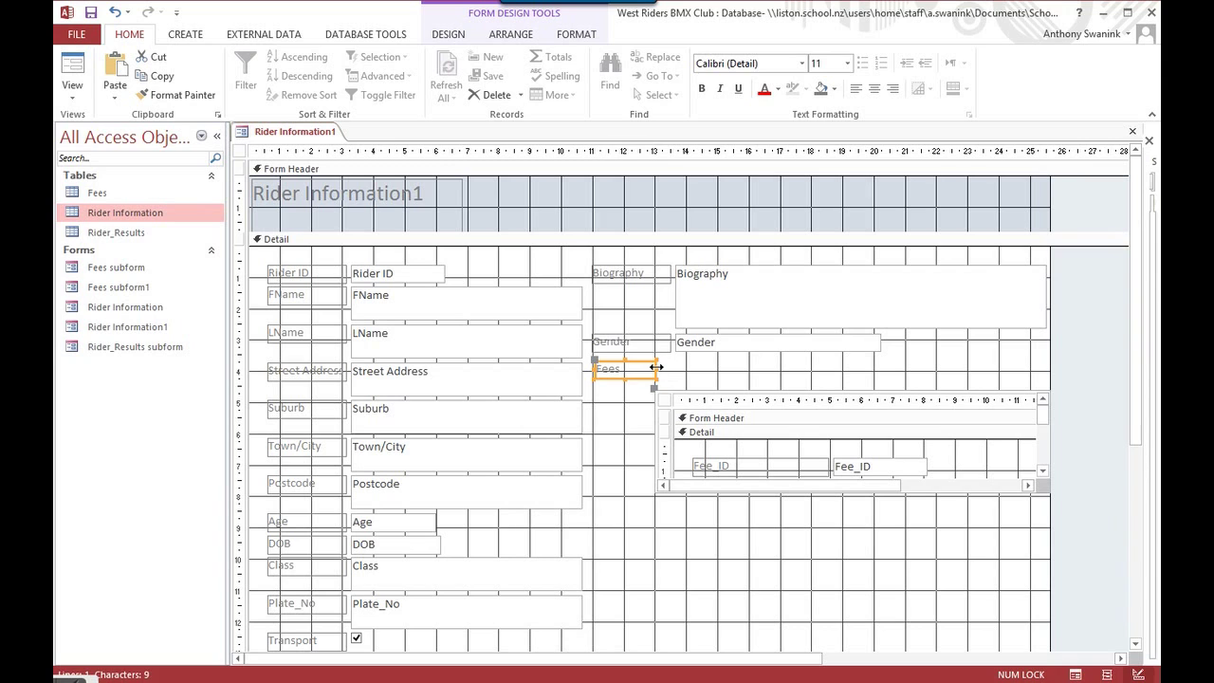
# Align the Fees subform beneath the Gender box, beside its Fees label, and widen the form slightly
pyautogui.click(747, 406)
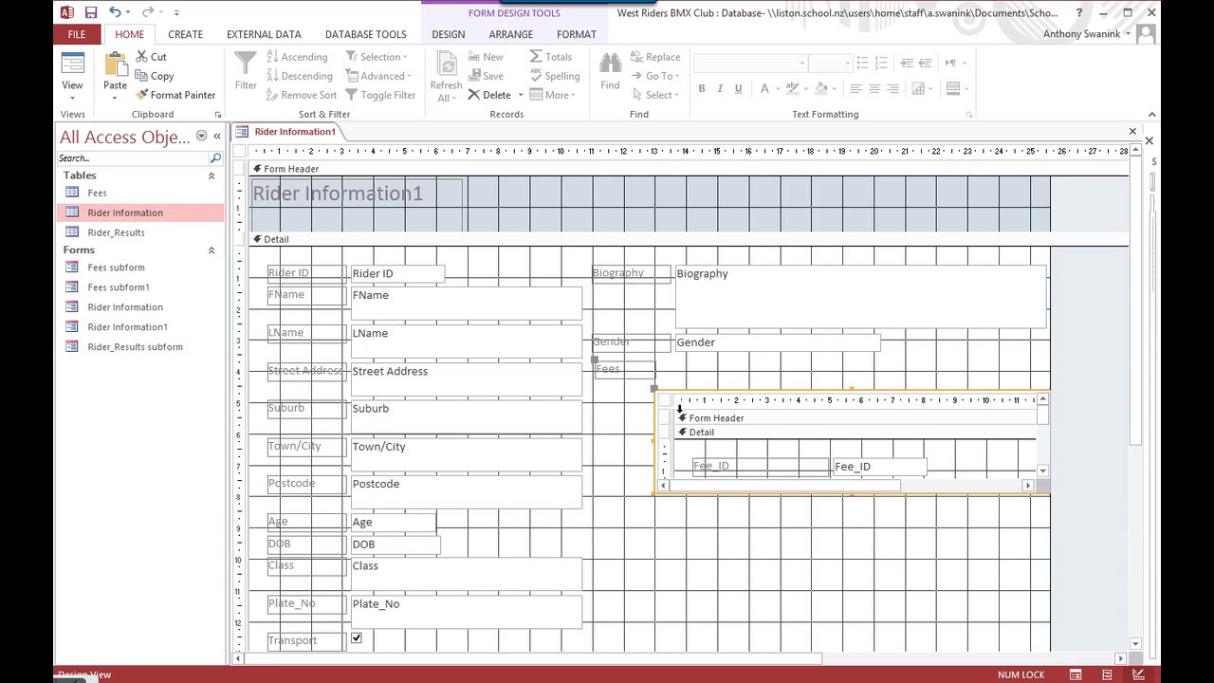
pyautogui.moveTo(656, 388); pyautogui.dragTo(678, 370)
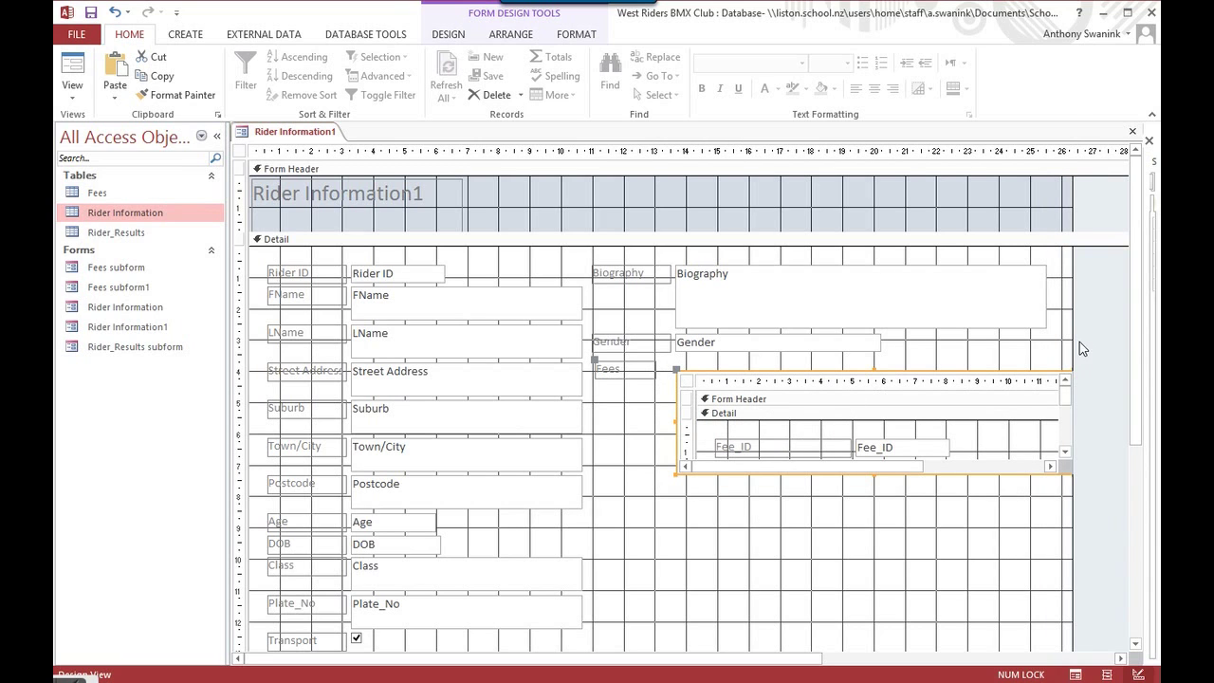
pyautogui.moveTo(1074, 332); pyautogui.dragTo(1088, 337)
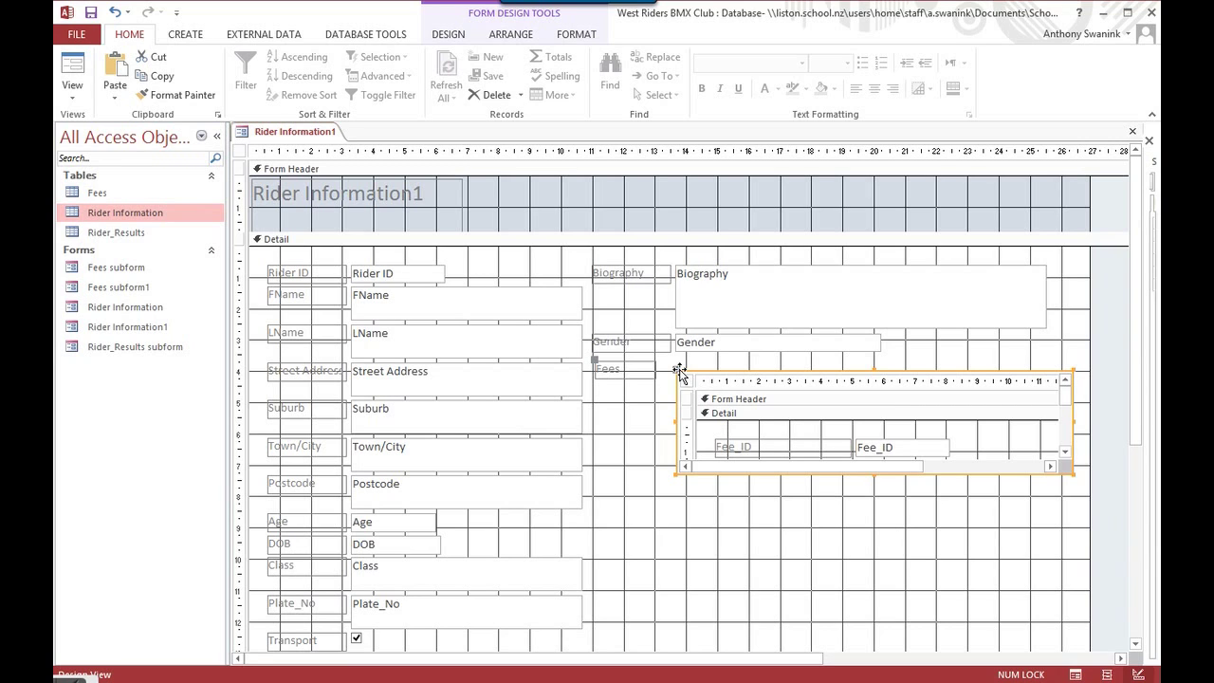
pyautogui.moveTo(676, 370); pyautogui.dragTo(676, 361)
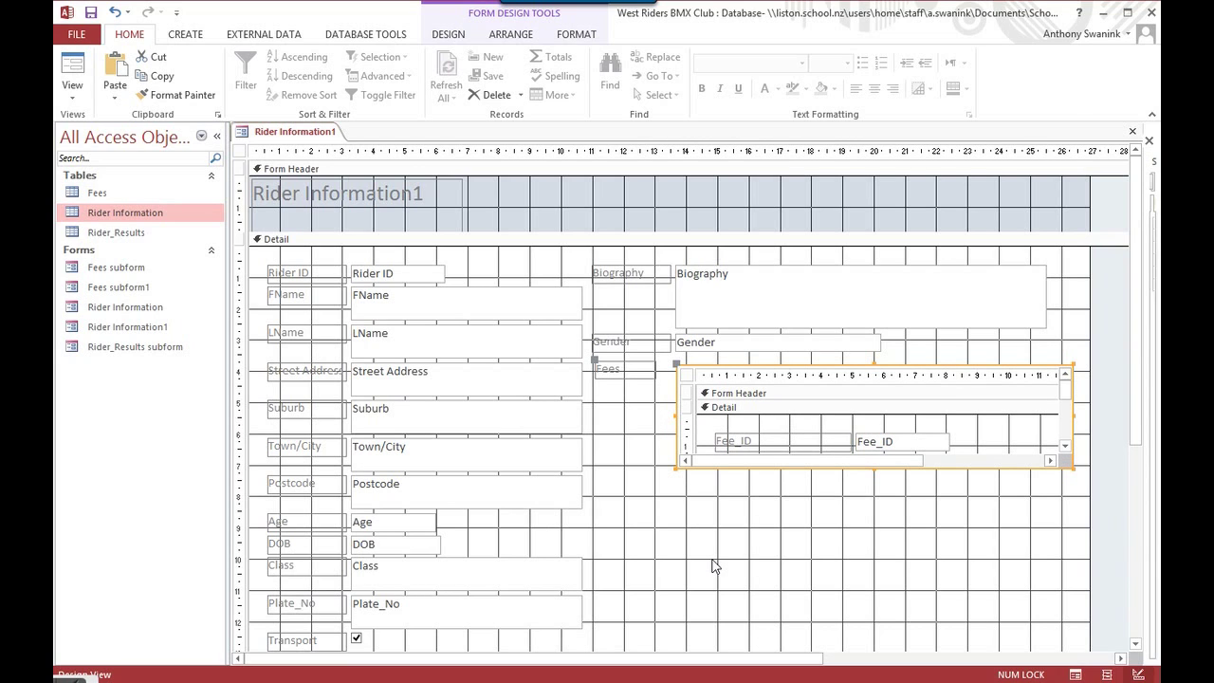
pyautogui.click(700, 518)
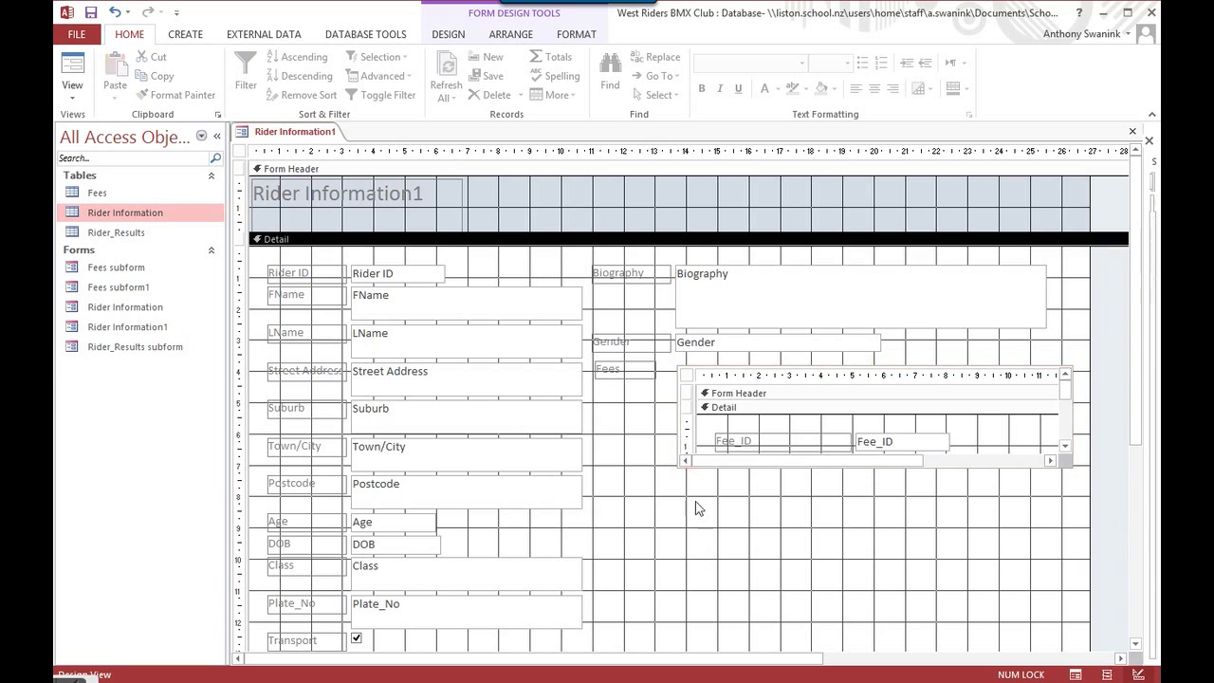
# Move the Fees label slightly lower below the Gender label, and position the Fees subform level with it beneath the Gender box
pyautogui.click(678, 366)
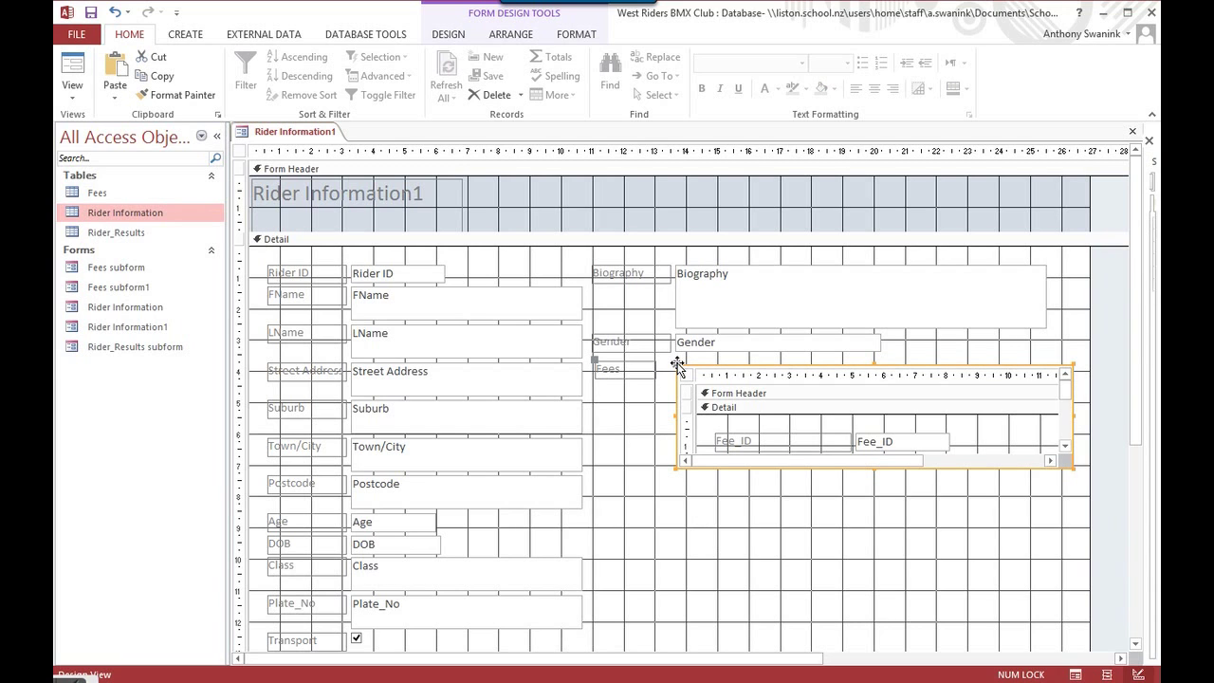
pyautogui.moveTo(677, 365); pyautogui.dragTo(679, 423)
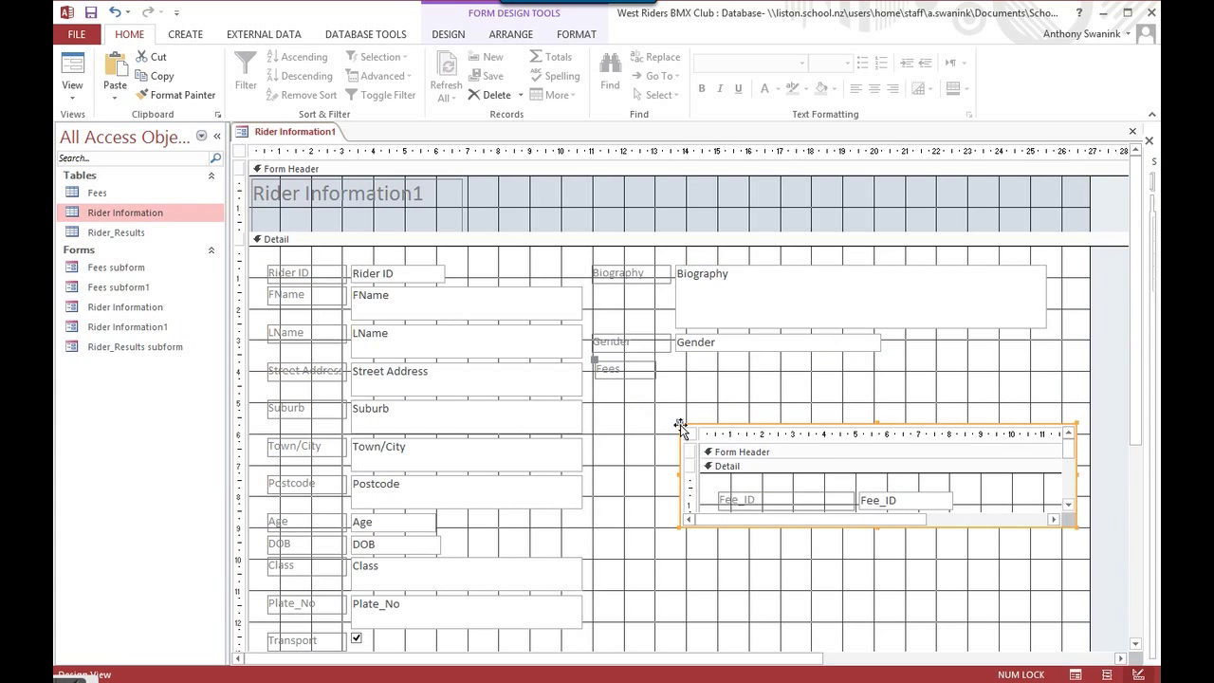
pyautogui.click(669, 420)
pyautogui.click(607, 369)
pyautogui.moveTo(592, 358)
pyautogui.mouseDown()
pyautogui.moveTo(612, 403)
pyautogui.moveTo(593, 373)
pyautogui.mouseUp()
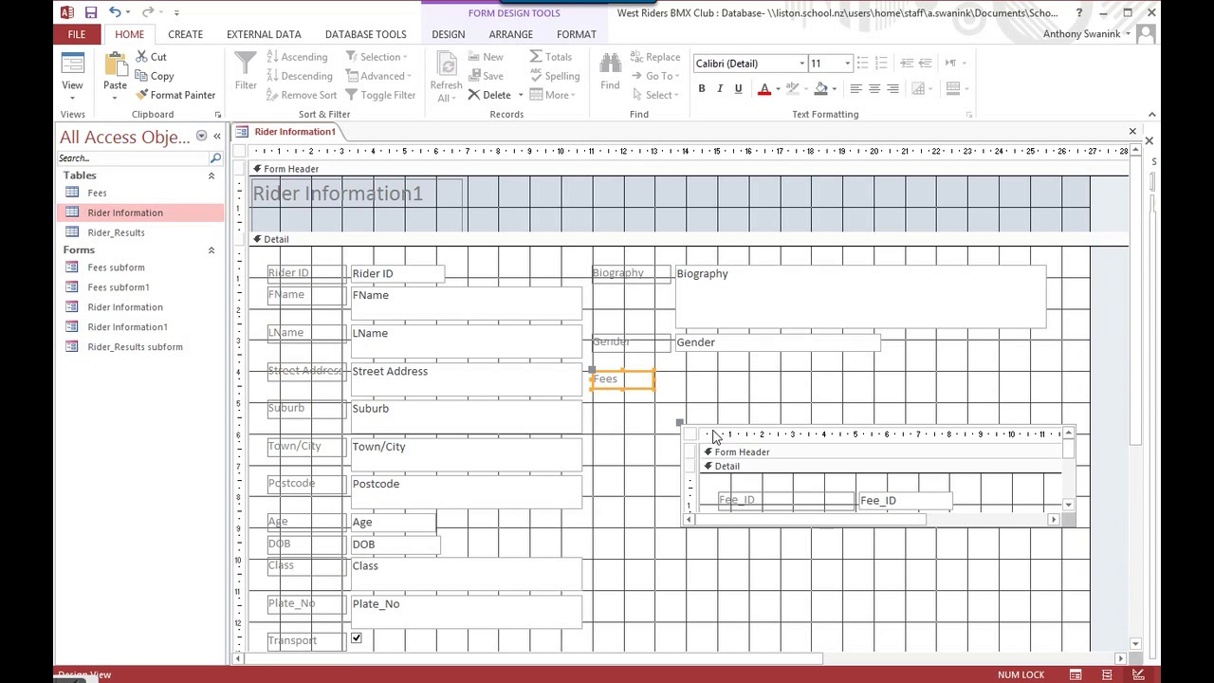
pyautogui.moveTo(682, 422); pyautogui.dragTo(678, 372)
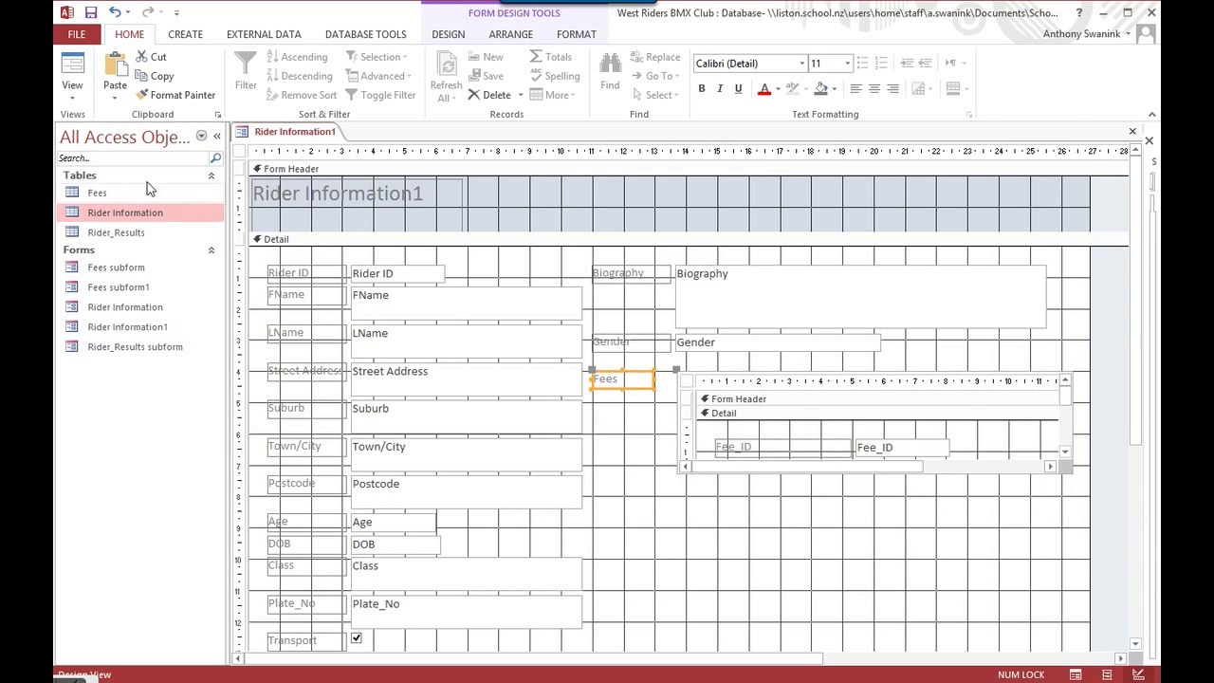
# Check the form's layout in Form View and return to Design View
pyautogui.click(73, 95)
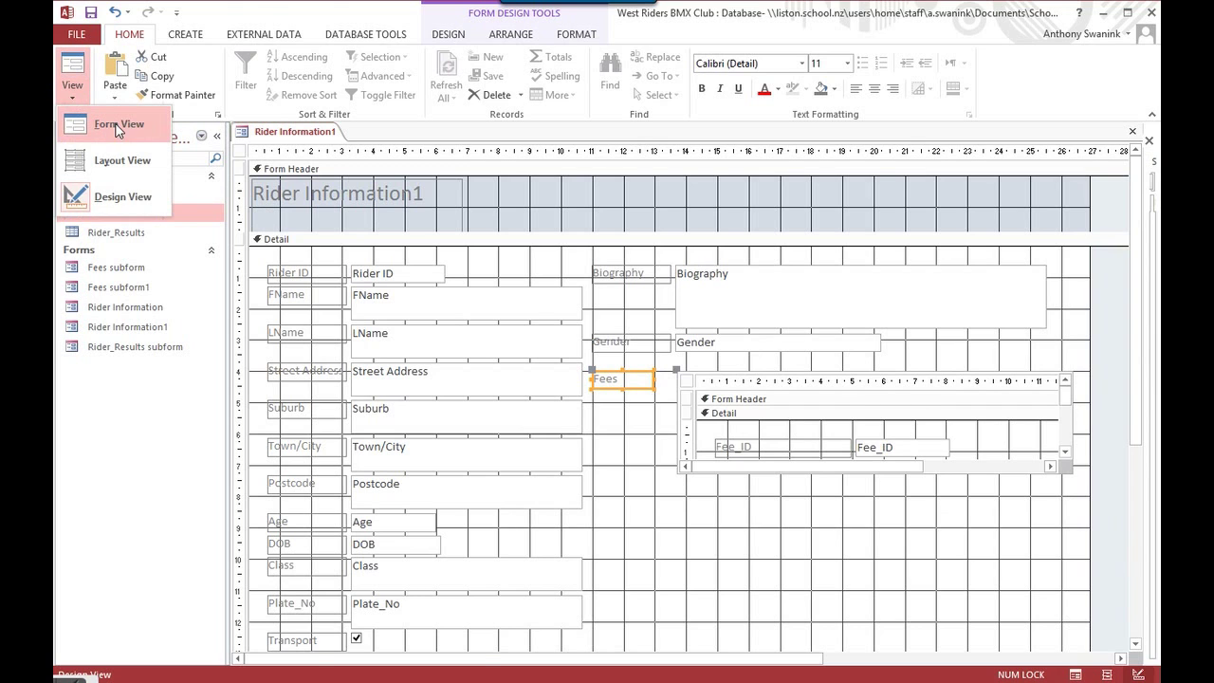
pyautogui.click(114, 195)
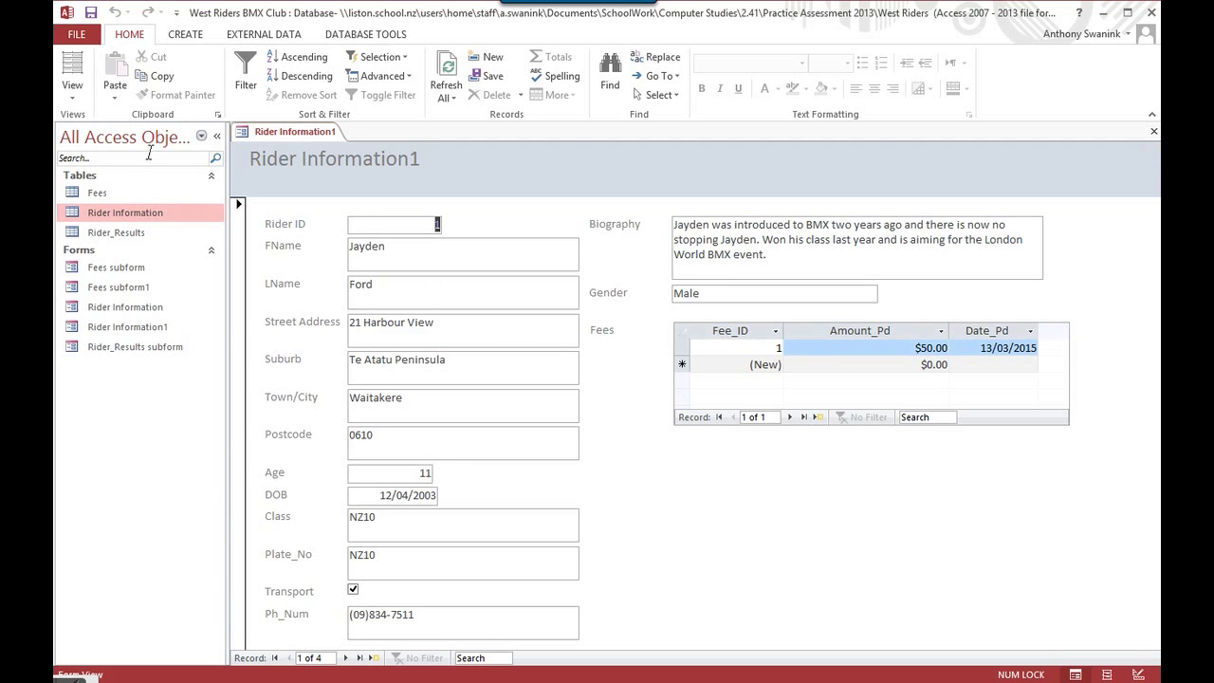
pyautogui.click(72, 92)
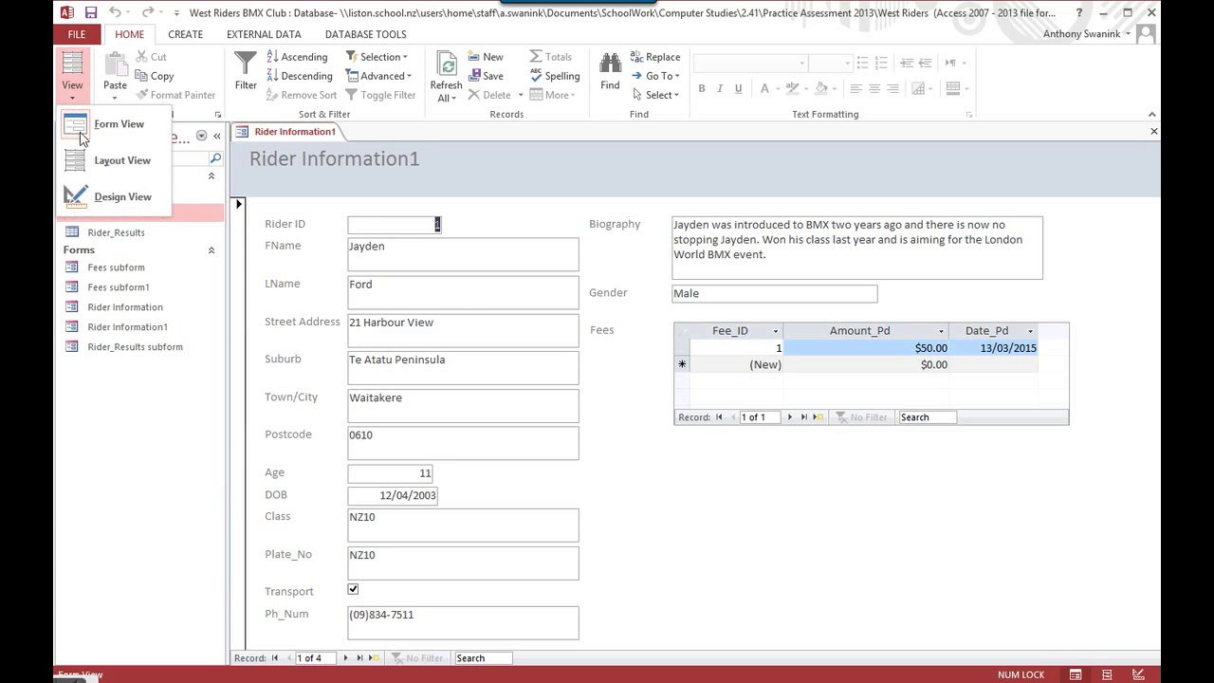
pyautogui.click(106, 199)
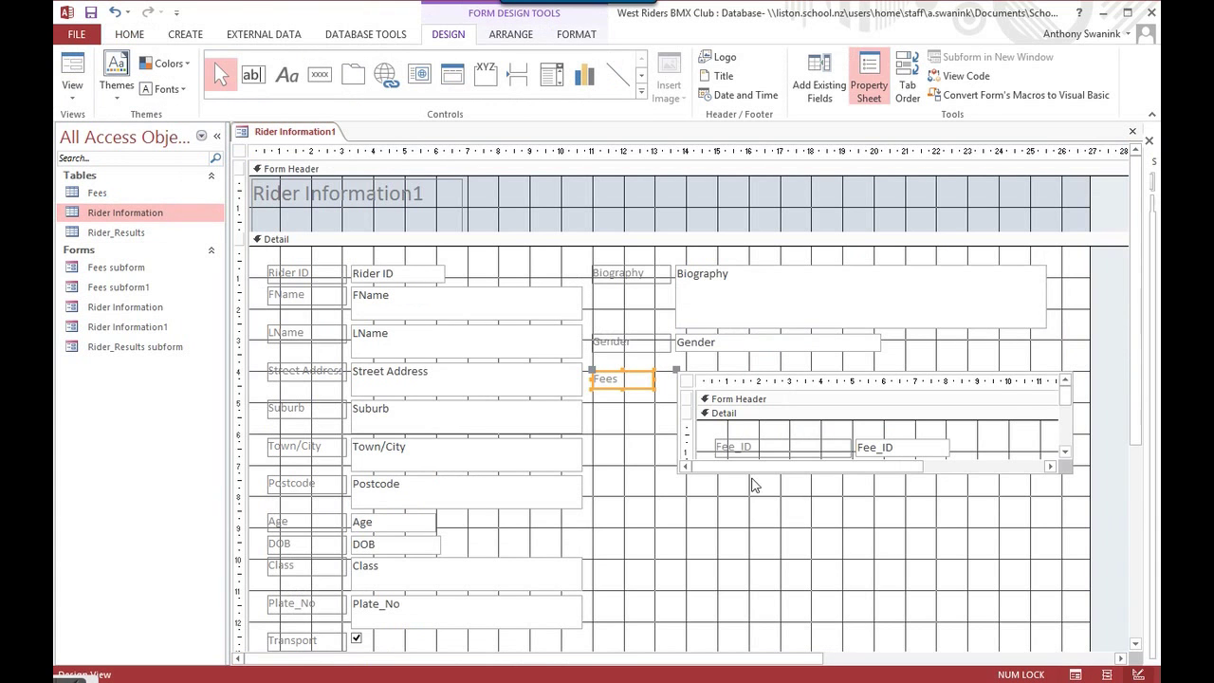
# Add a second subform control in the Detail section, in the empty space below the Fees subform
pyautogui.click(595, 500)
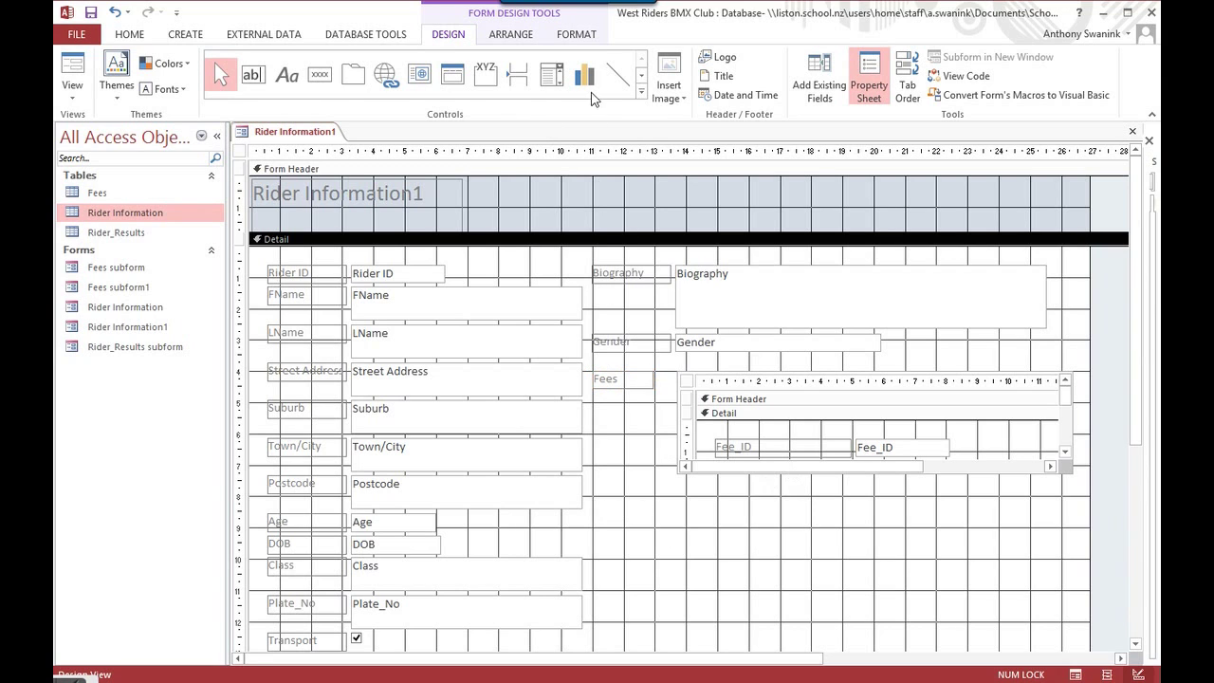
pyautogui.click(642, 92)
pyautogui.click(452, 101)
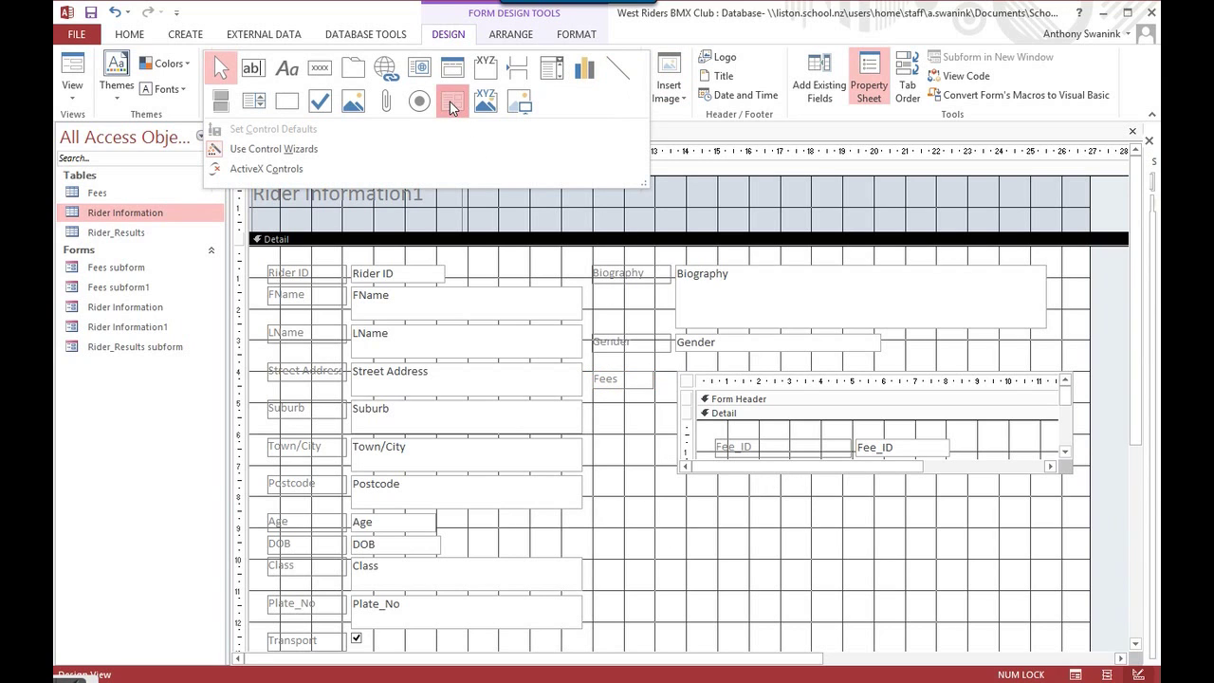
pyautogui.click(598, 497)
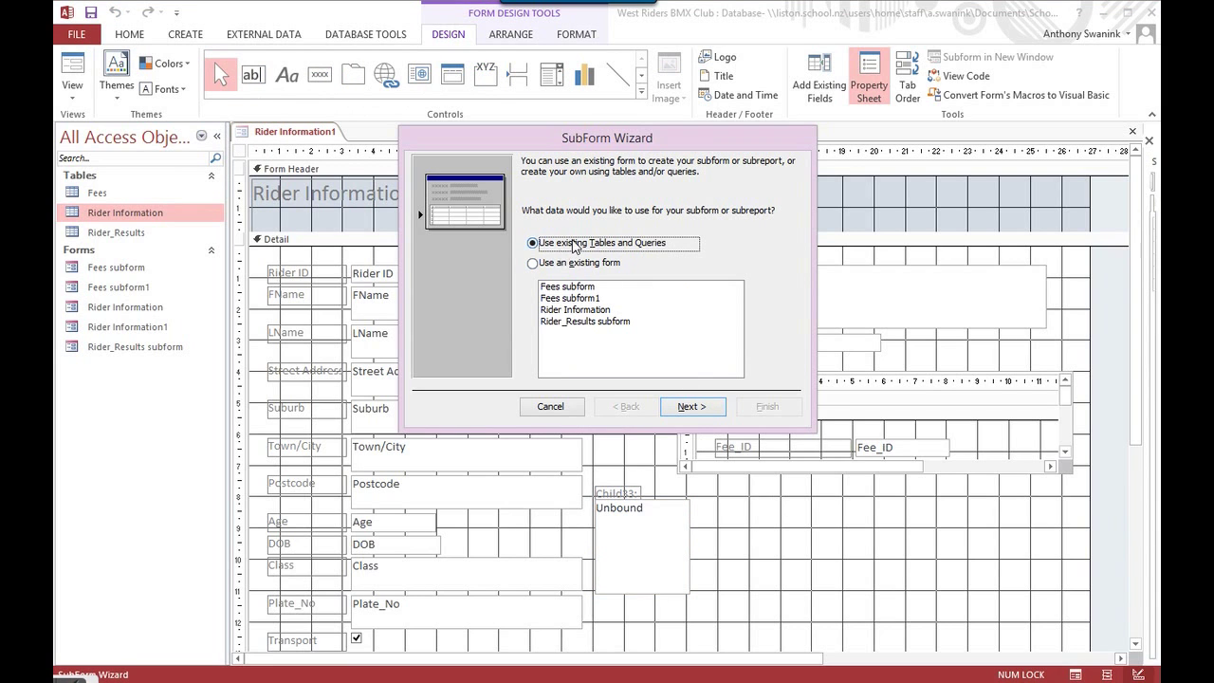
# Base the new subform on the existing Rider_Results table with the Results_ID, Event and Placing fields, leaving out Rider_ID
pyautogui.click(691, 406)
pyautogui.click(621, 234)
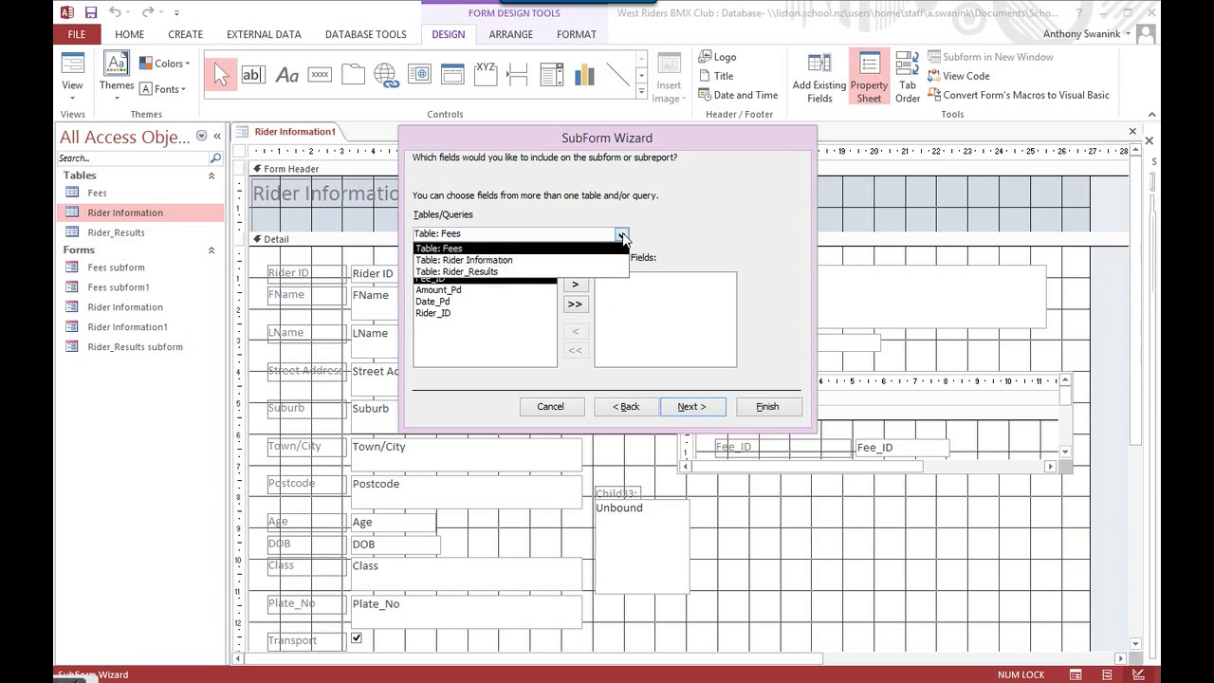
pyautogui.click(485, 273)
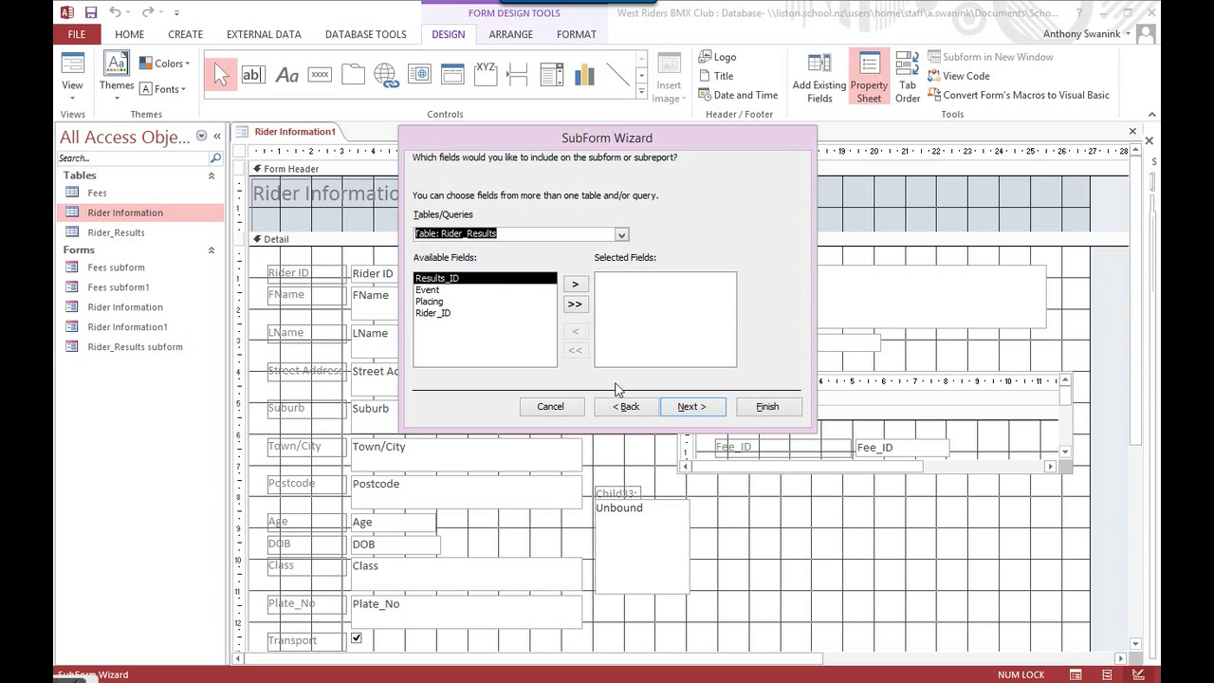
pyautogui.click(575, 284)
pyautogui.click(574, 285)
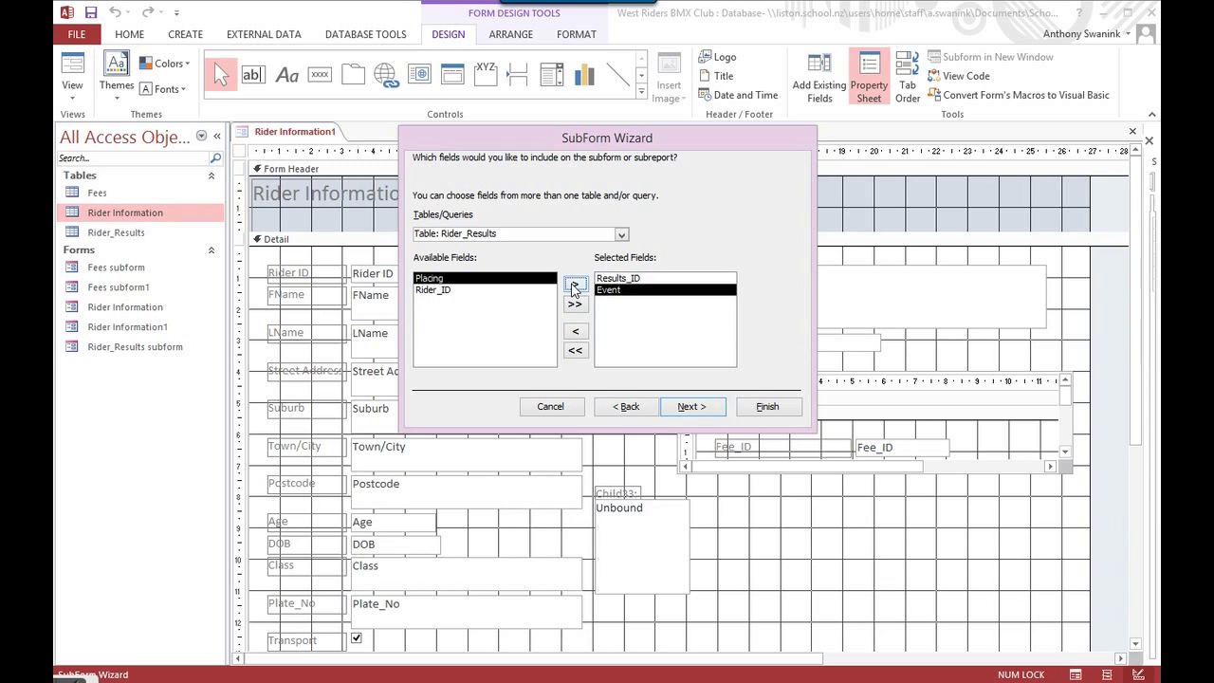
pyautogui.click(574, 285)
# Link the subform to show Rider_Results for each Rider Information record using Rider ID, and finish with the suggested name
pyautogui.click(695, 408)
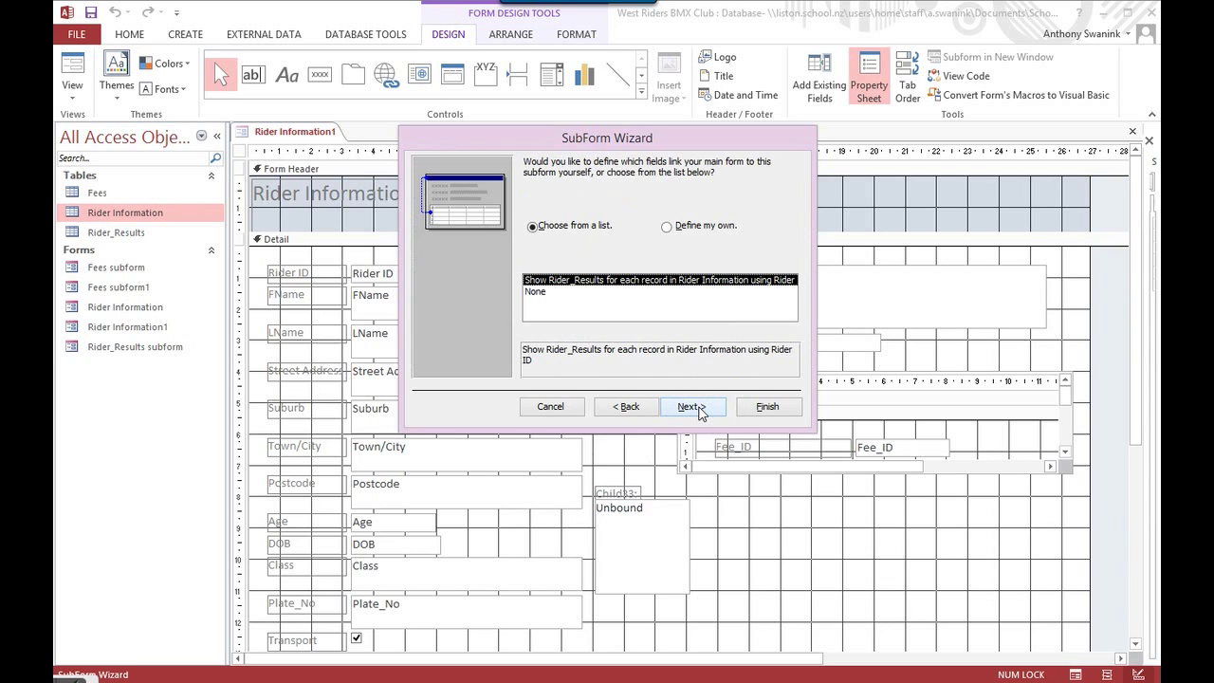
pyautogui.click(693, 407)
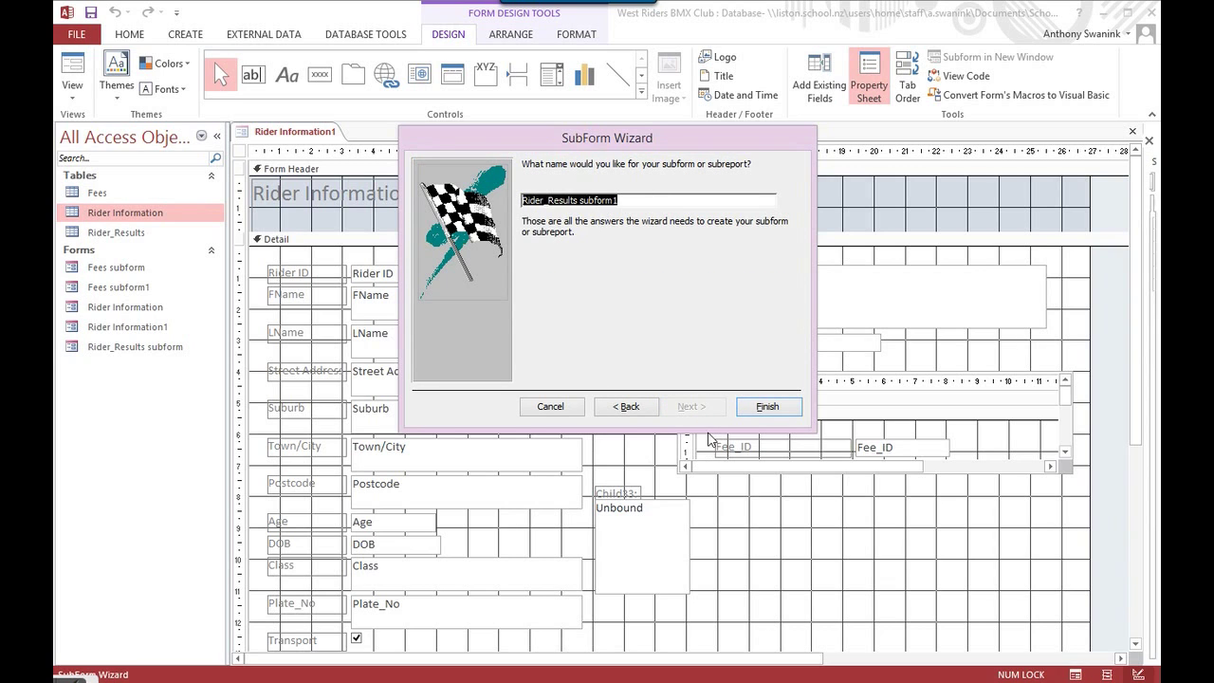
pyautogui.click(766, 409)
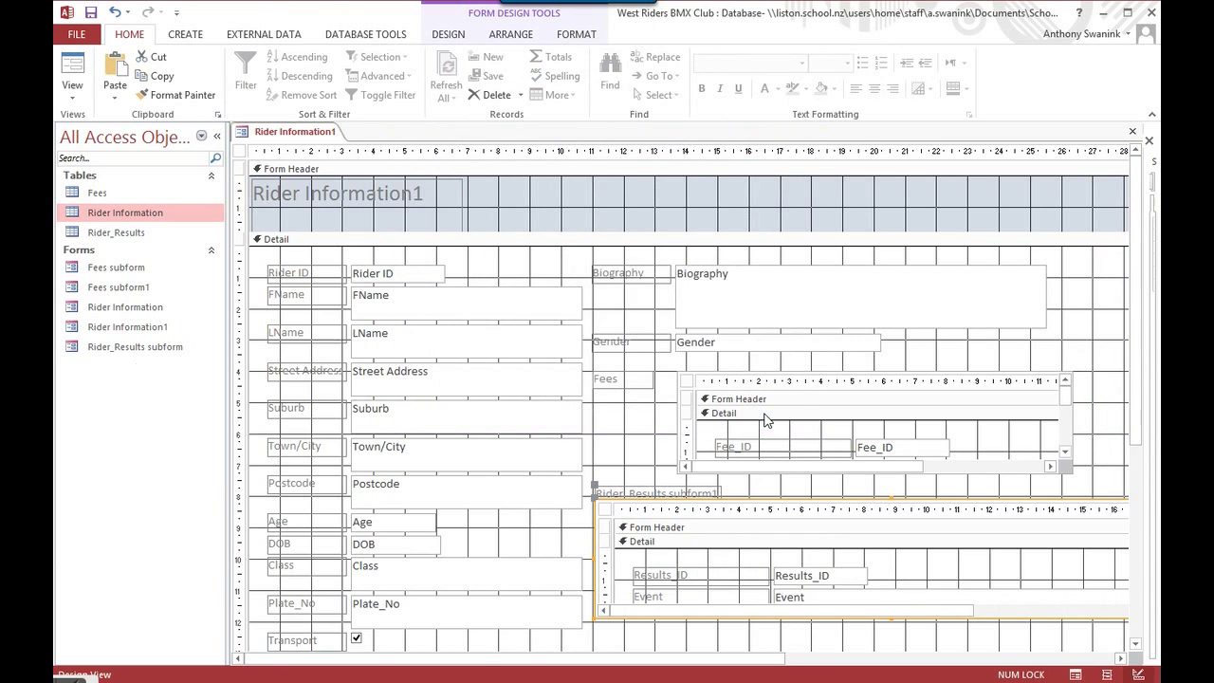
# Replace the new subform's label text with "Results"
pyautogui.click(711, 494)
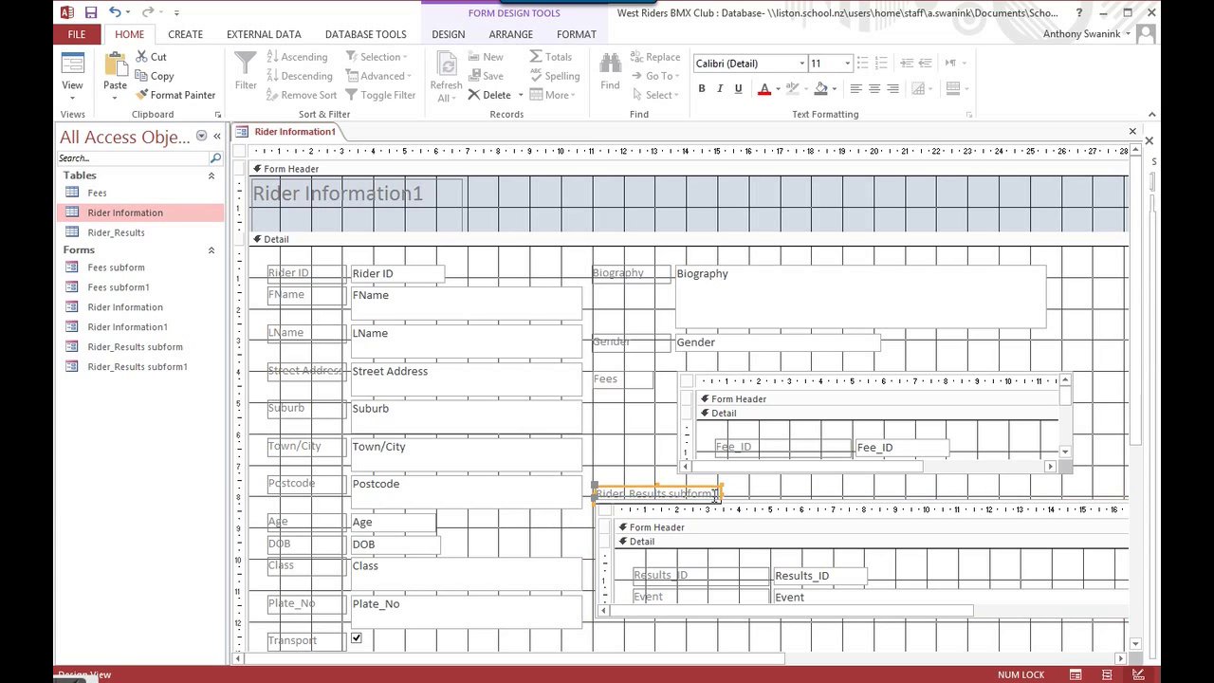
pyautogui.click(712, 494)
pyautogui.moveTo(718, 494); pyautogui.dragTo(596, 495)
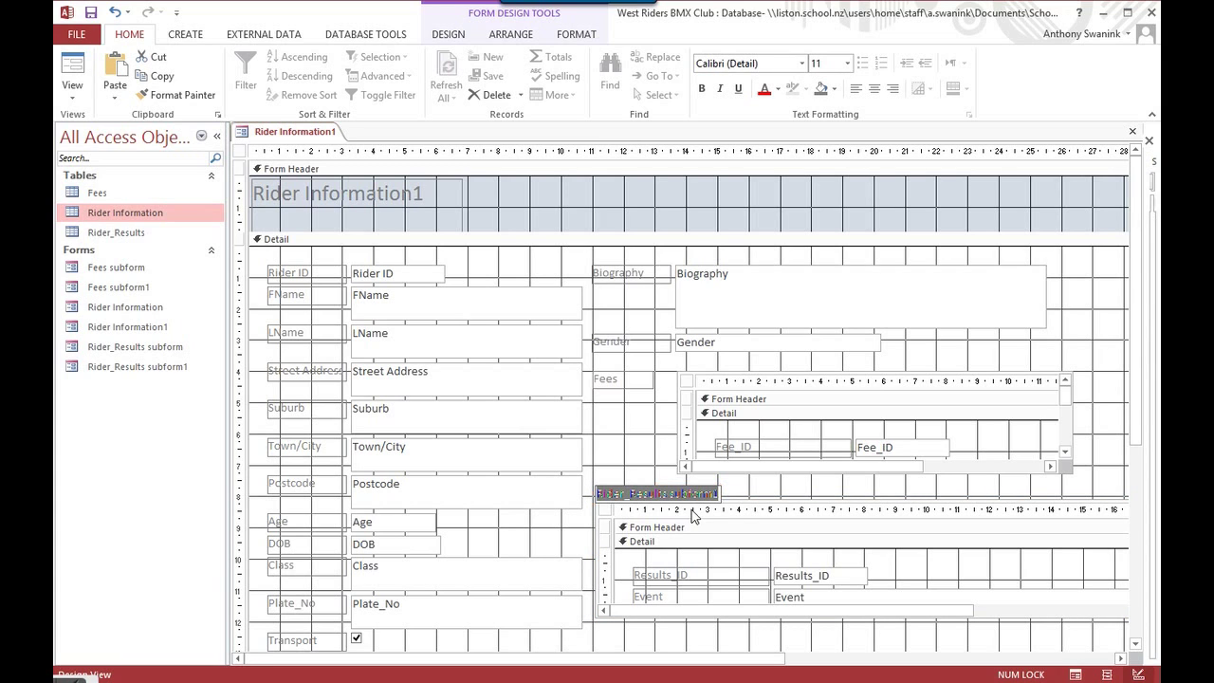
pyautogui.write('Results')
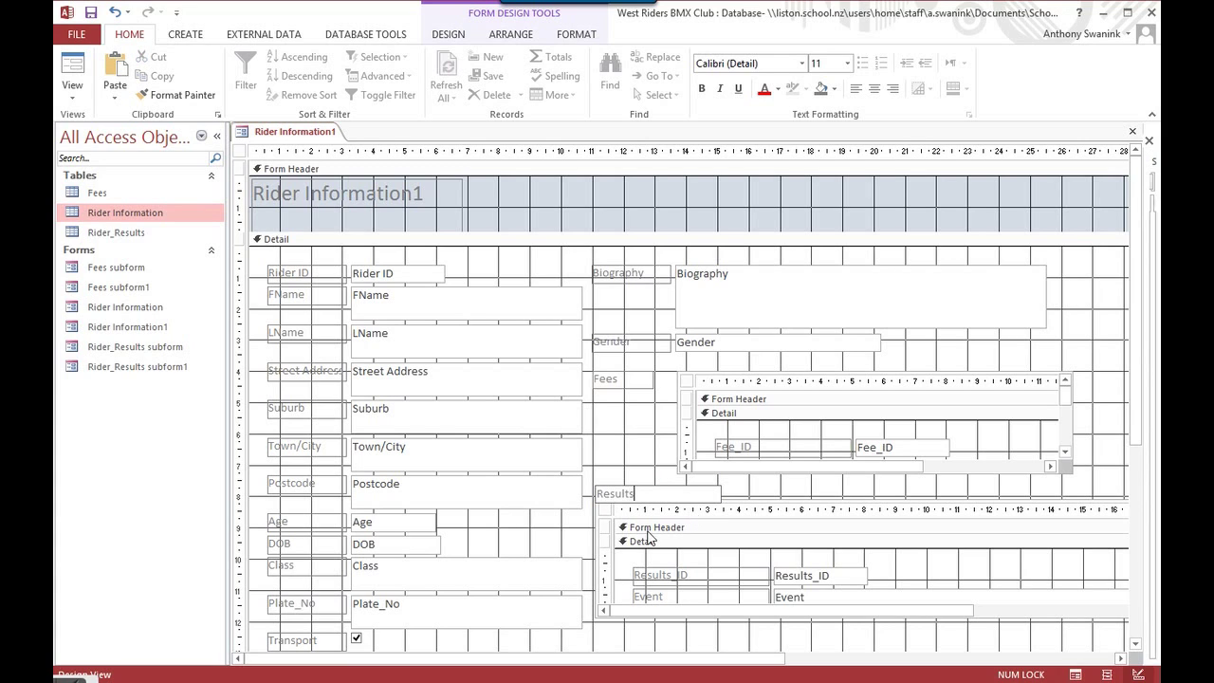
# Narrow the Results label and move its subform independently to sit beside it, beneath the Fees subform
pyautogui.click(727, 491)
pyautogui.click(716, 493)
pyautogui.moveTo(721, 496); pyautogui.dragTo(680, 486)
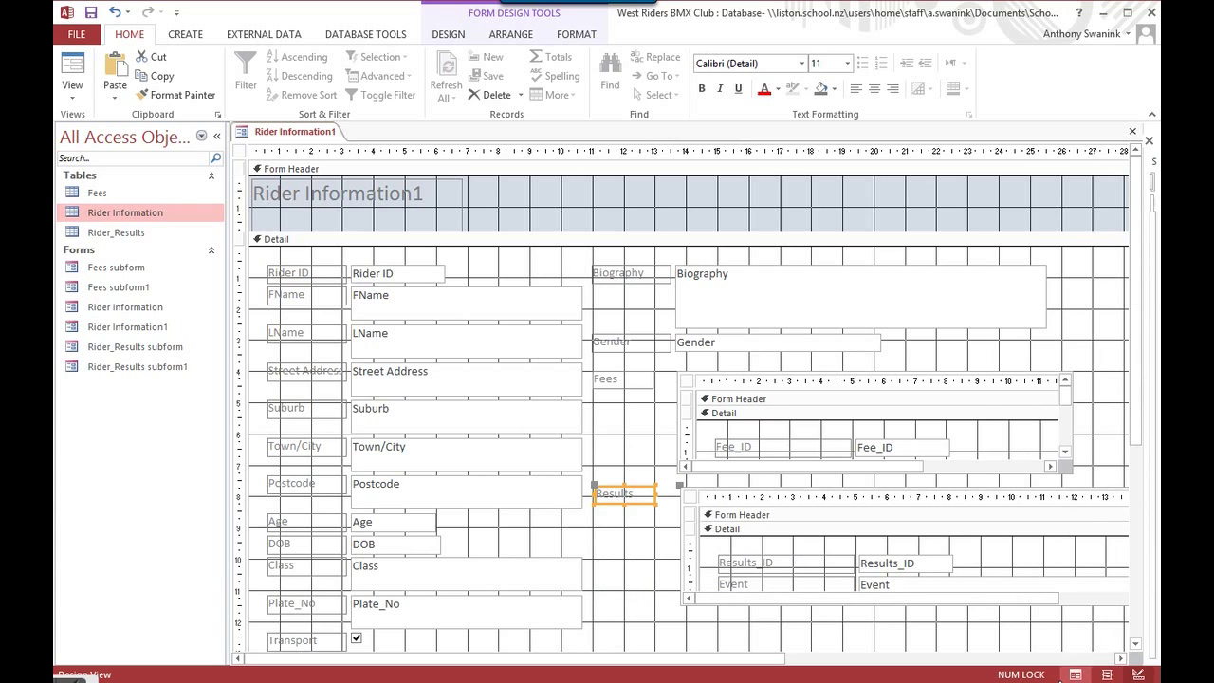
pyautogui.moveTo(723, 659); pyautogui.dragTo(854, 661)
pyautogui.moveTo(854, 661); pyautogui.dragTo(855, 662)
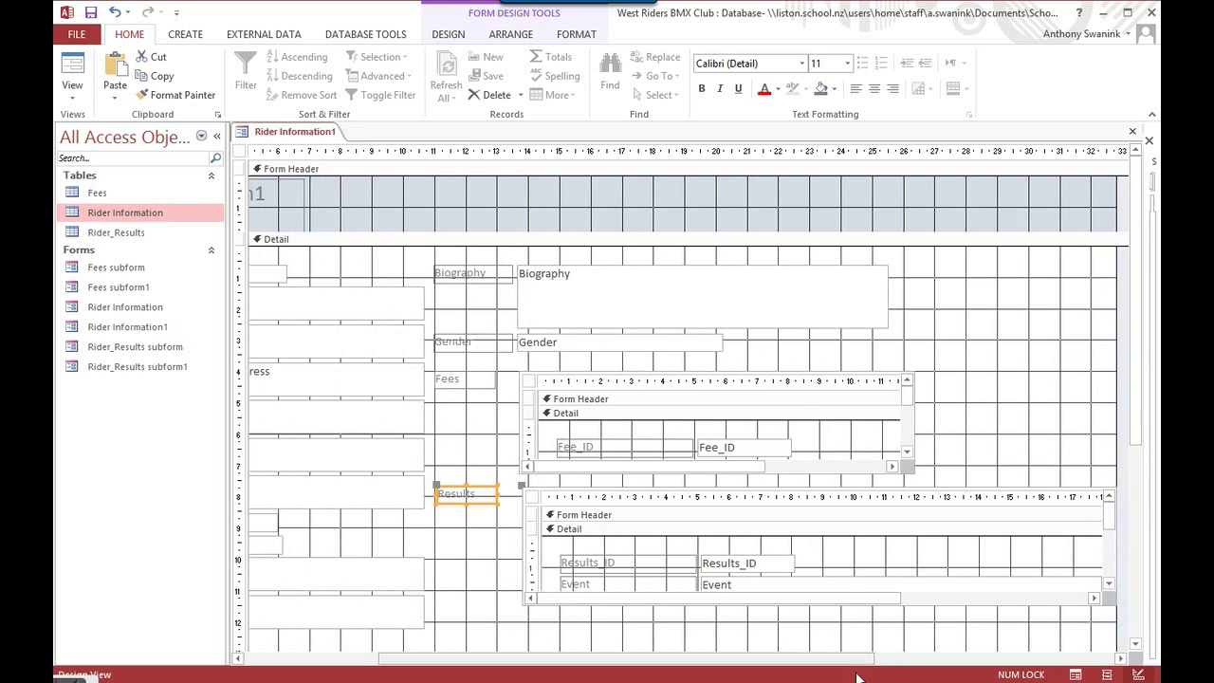
# Switch the form to Layout View and narrow the Results subform to end just past its Placing column
pyautogui.click(73, 99)
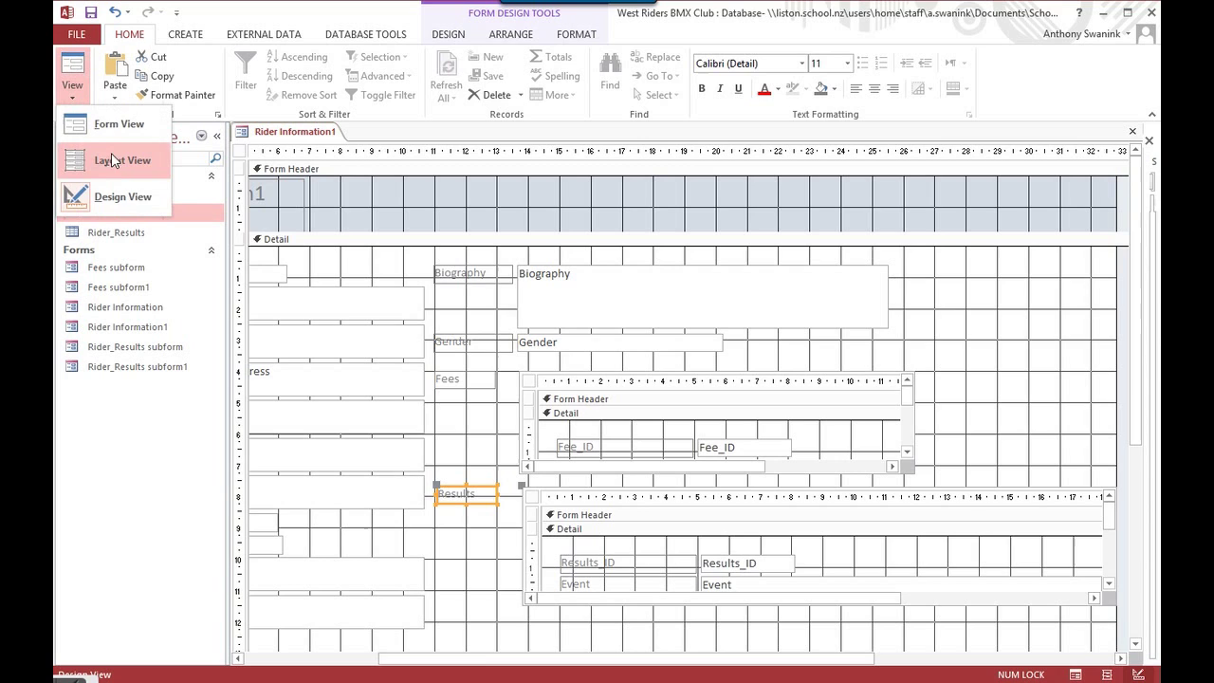
pyautogui.click(112, 158)
pyautogui.moveTo(560, 661); pyautogui.dragTo(768, 664)
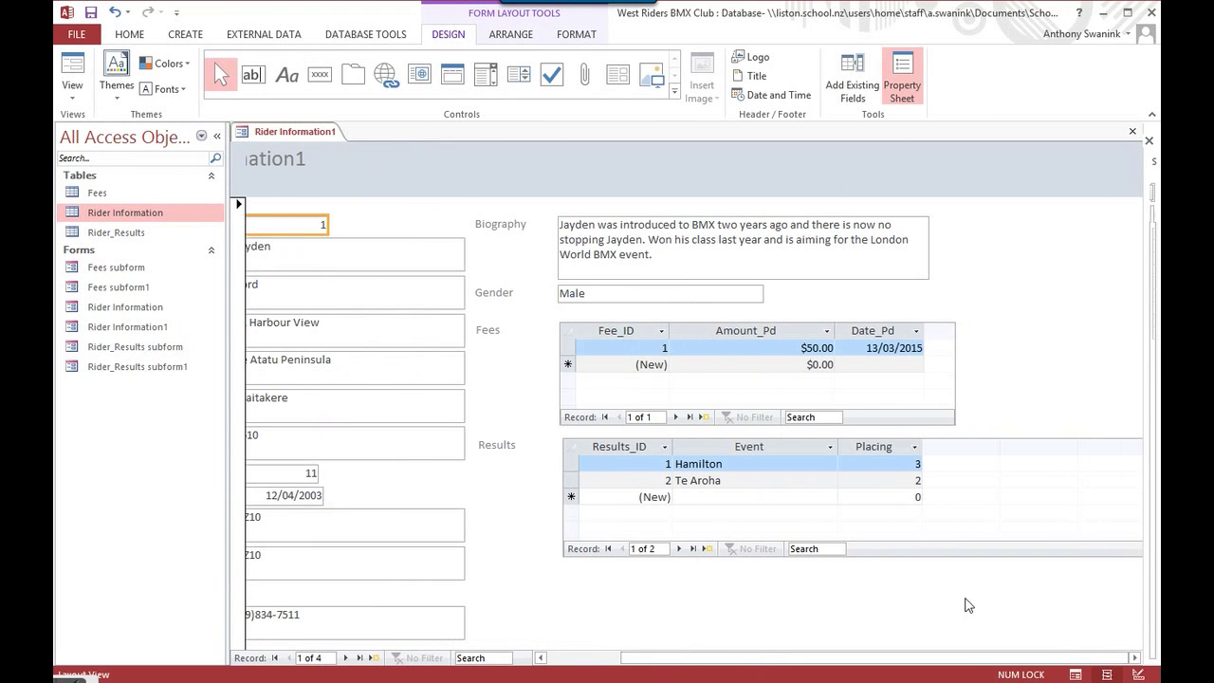
pyautogui.click(1132, 447)
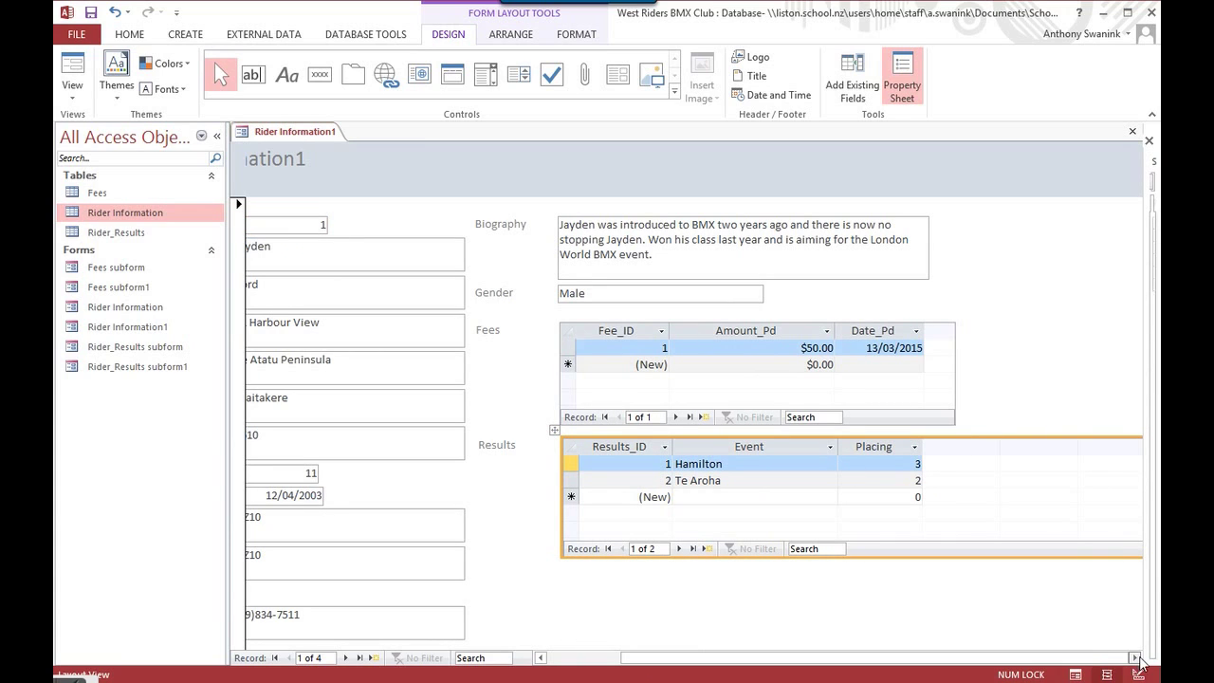
pyautogui.moveTo(467, 426); pyautogui.dragTo(378, 418)
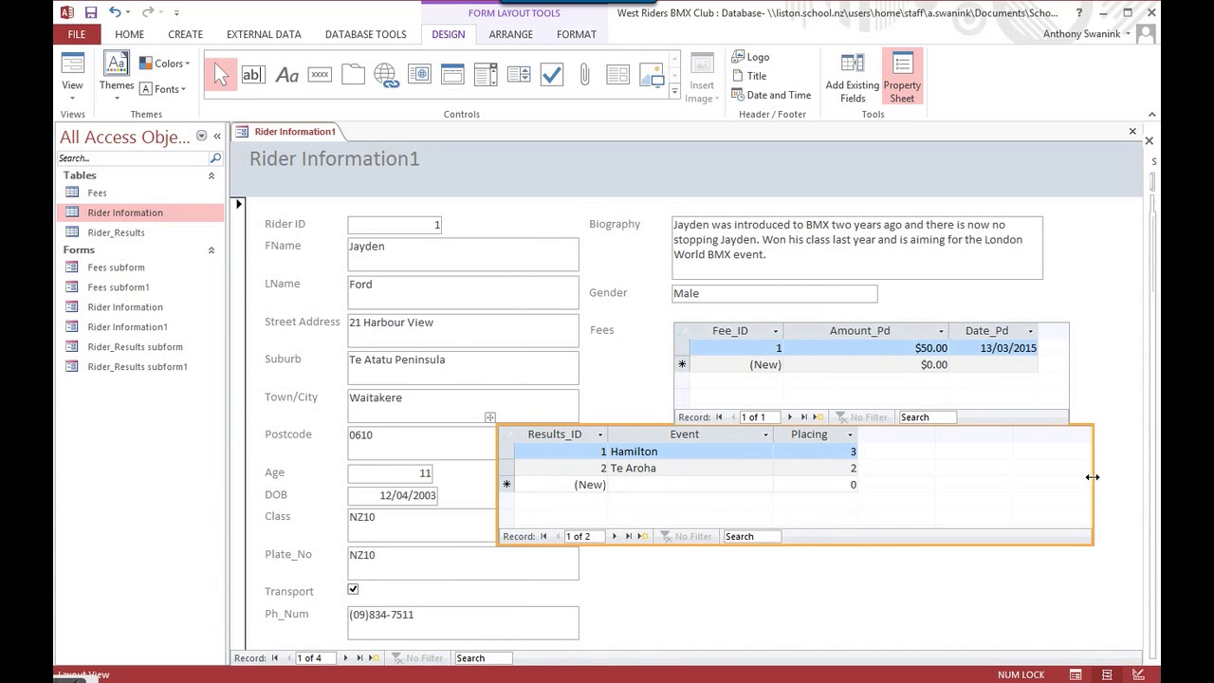
pyautogui.moveTo(1092, 480); pyautogui.dragTo(891, 470)
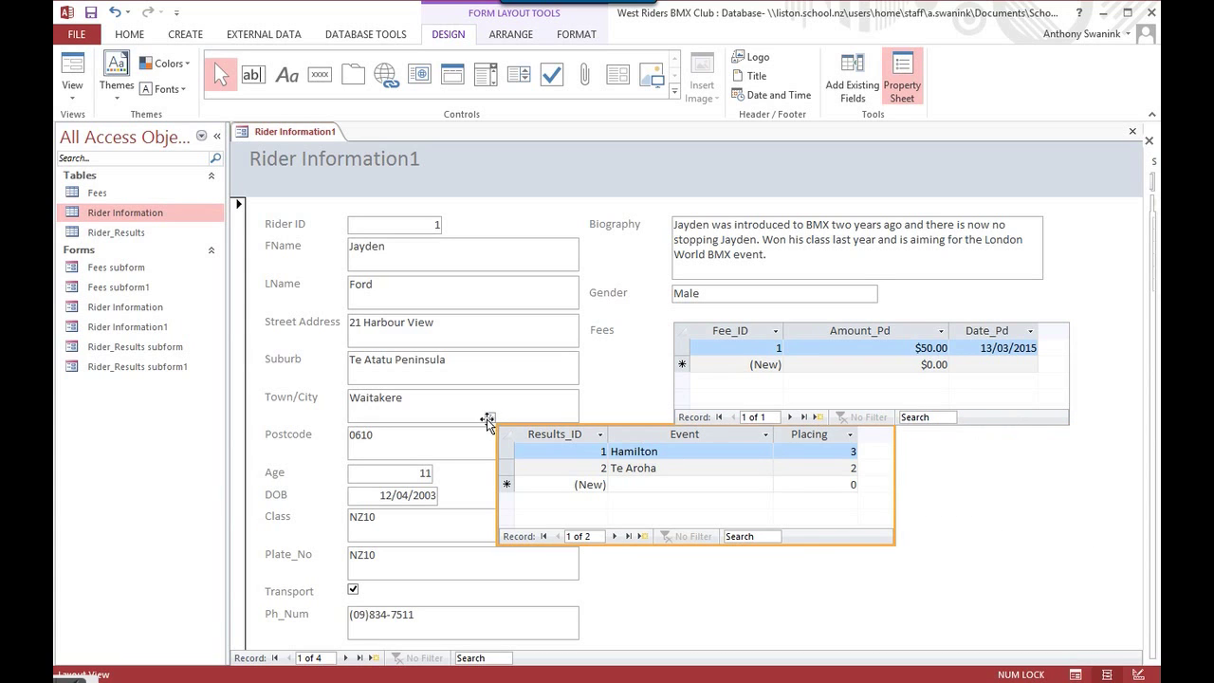
# Move the Results subform clear of the rider fields to below the Fees subform, and switch back to Design View
pyautogui.moveTo(767, 462); pyautogui.dragTo(1015, 501)
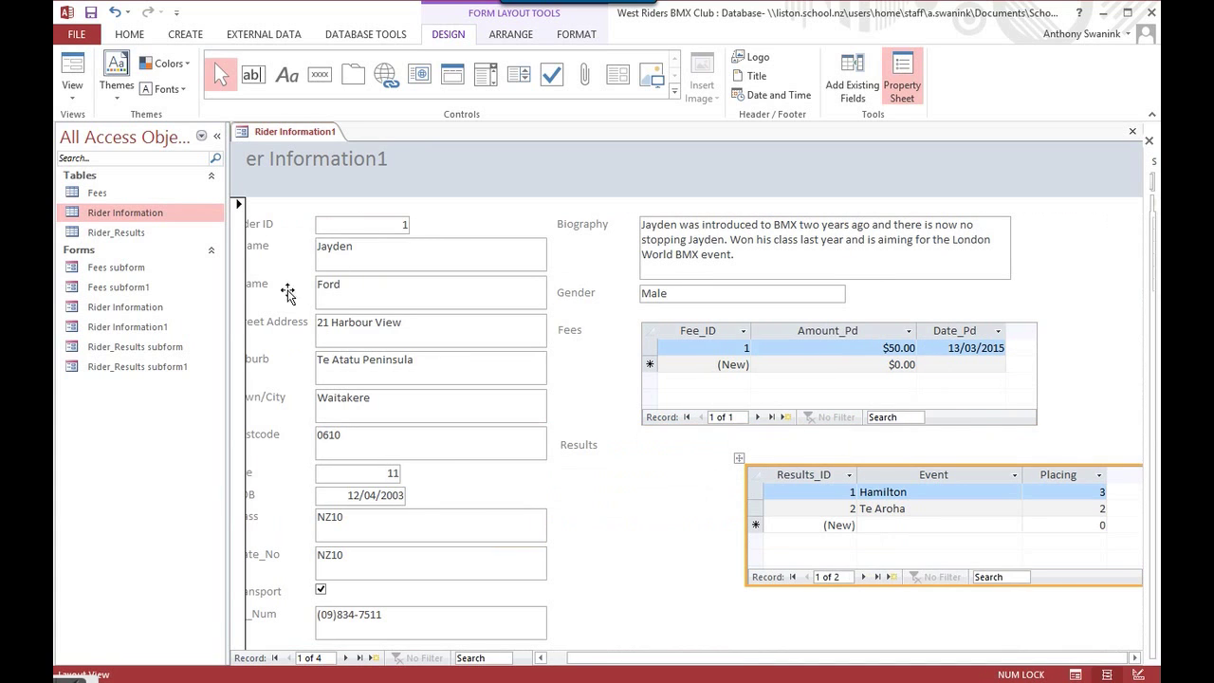
pyautogui.click(72, 74)
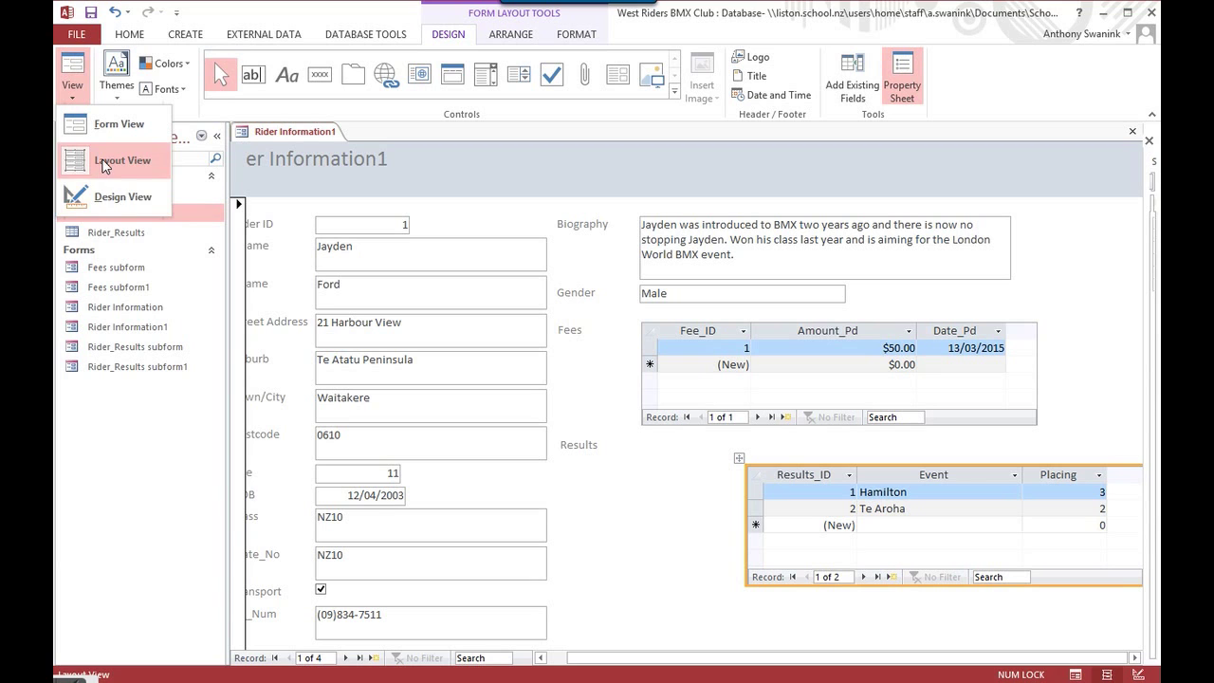
pyautogui.click(106, 202)
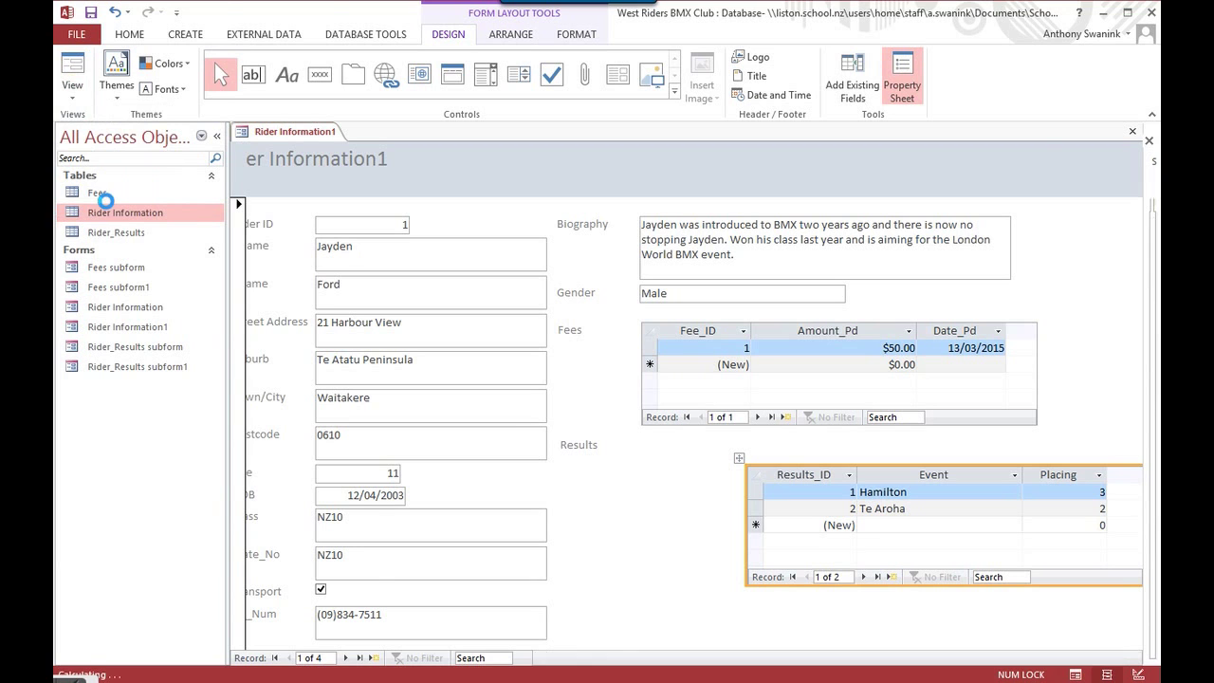
# Move the Results subform directly beneath the Fees subform, lining up their left edges, and switch to Form View
pyautogui.moveTo(780, 520); pyautogui.dragTo(680, 486)
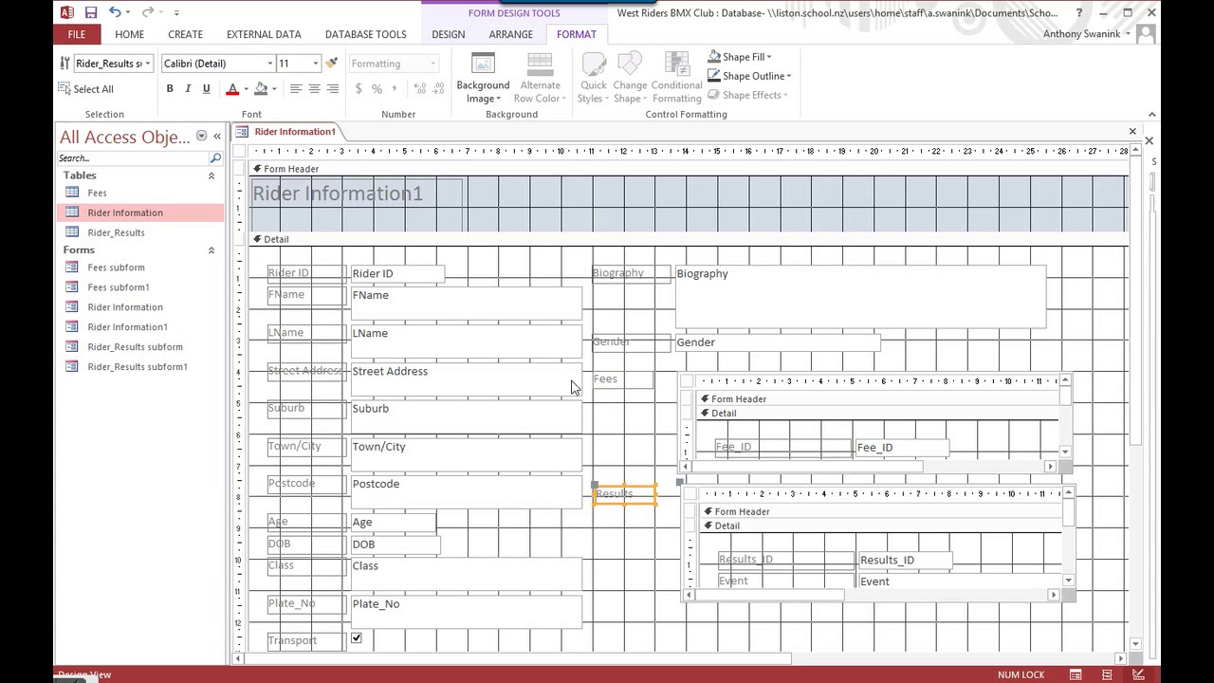
pyautogui.click(453, 34)
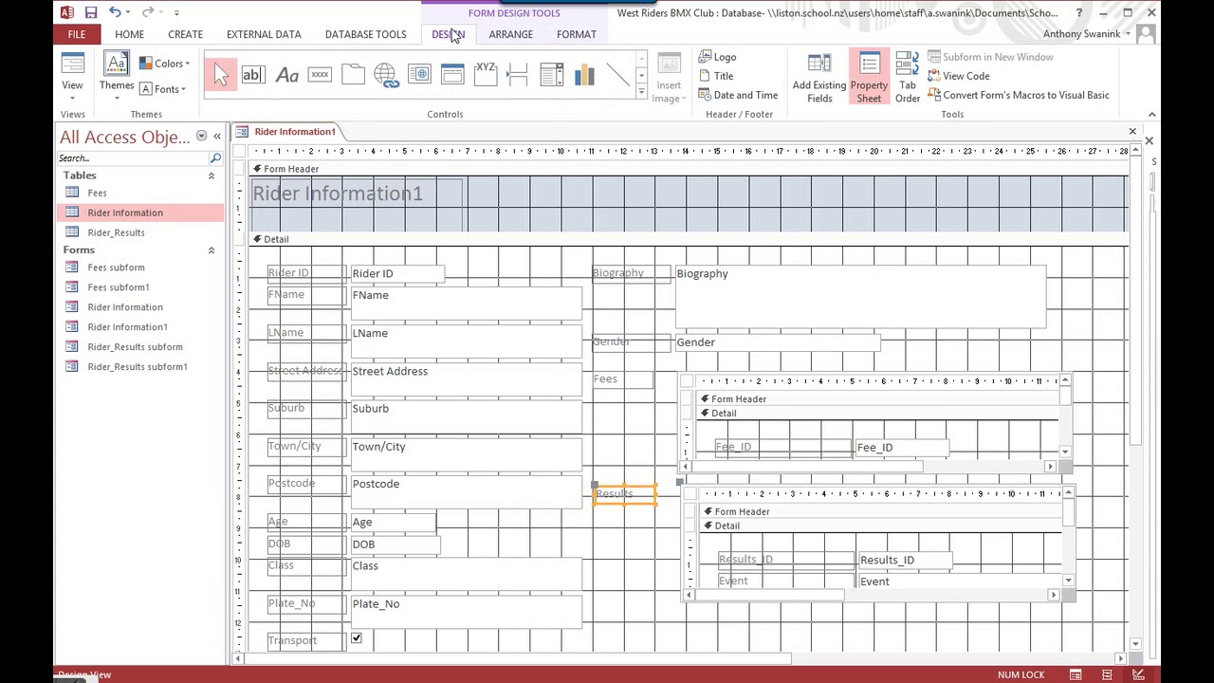
pyautogui.click(72, 85)
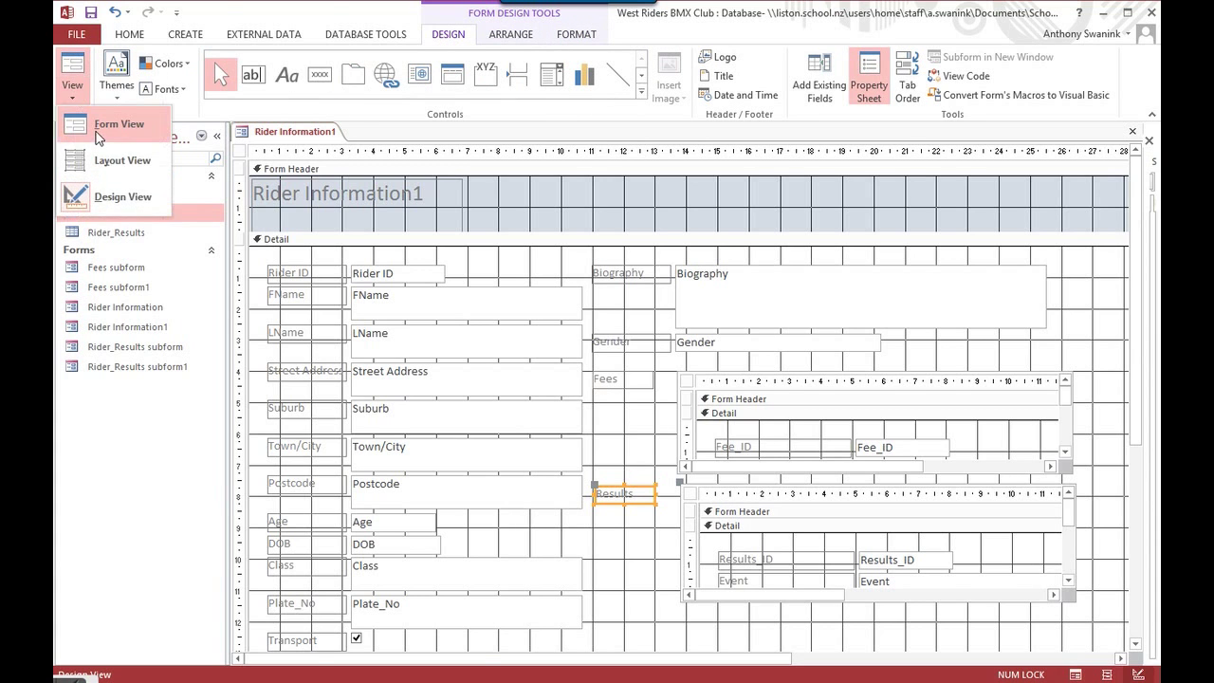
pyautogui.click(99, 129)
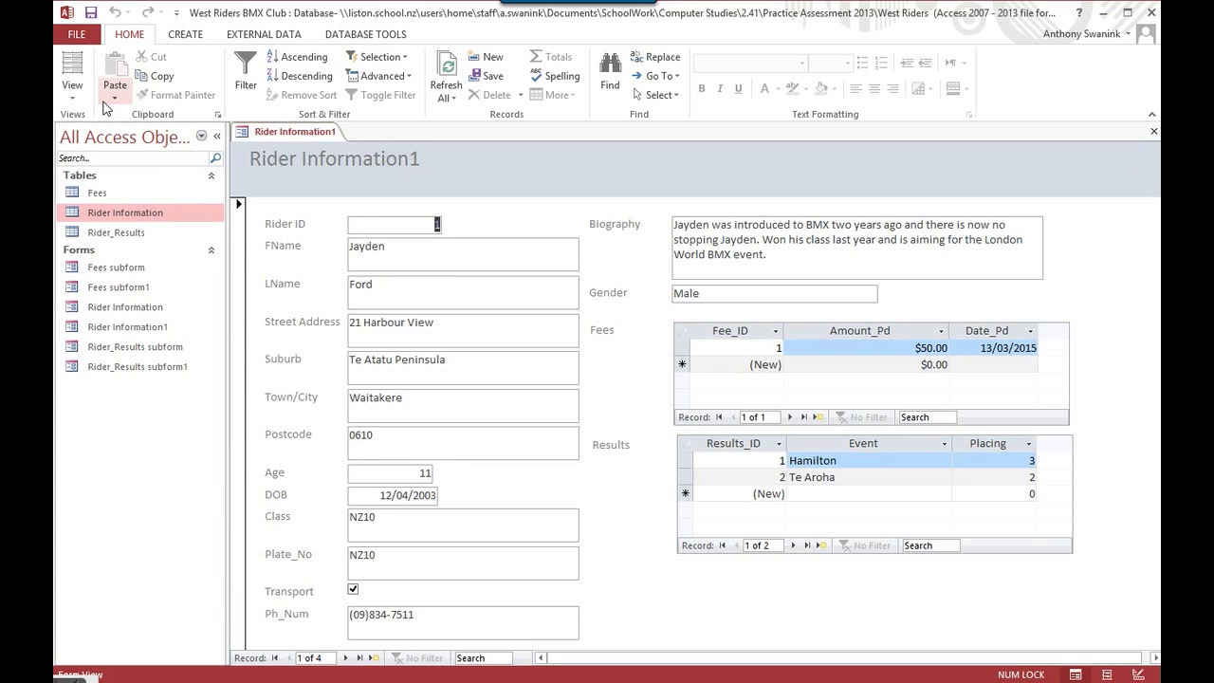
# Change the form's header title to "Rider Information" in Layout View and save the form
pyautogui.click(70, 85)
pyautogui.click(99, 168)
pyautogui.click(421, 158)
pyautogui.click(421, 160)
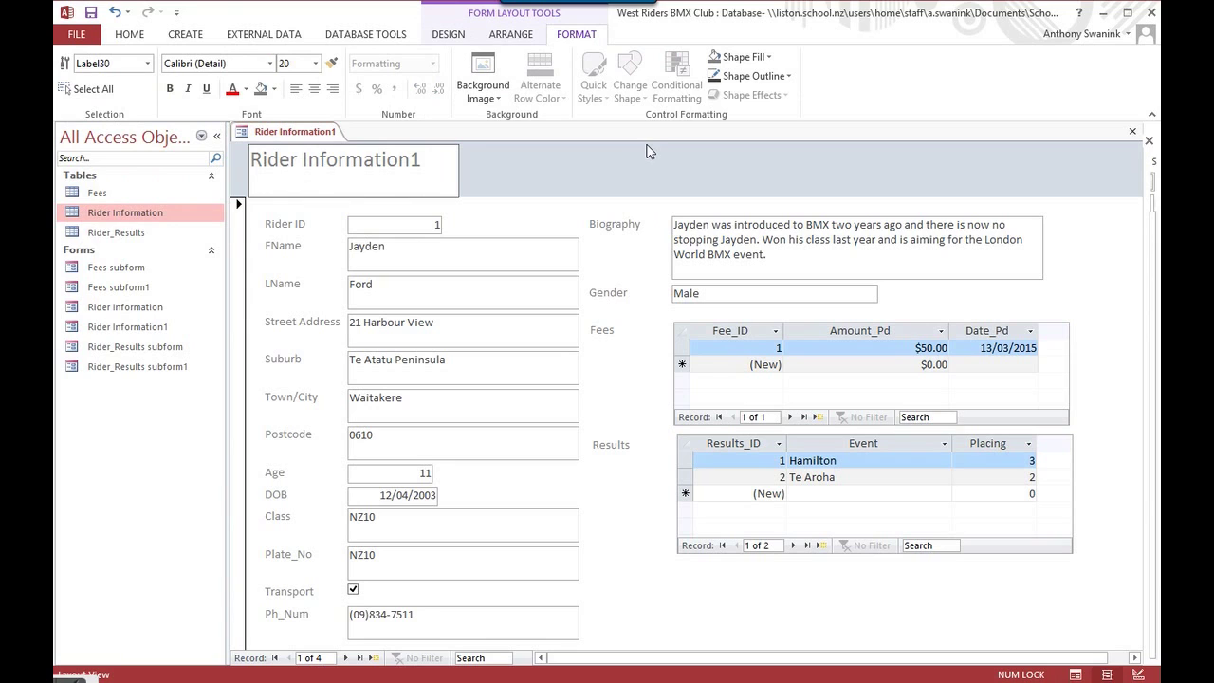
pyautogui.click(512, 211)
pyautogui.click(66, 12)
pyautogui.click(91, 13)
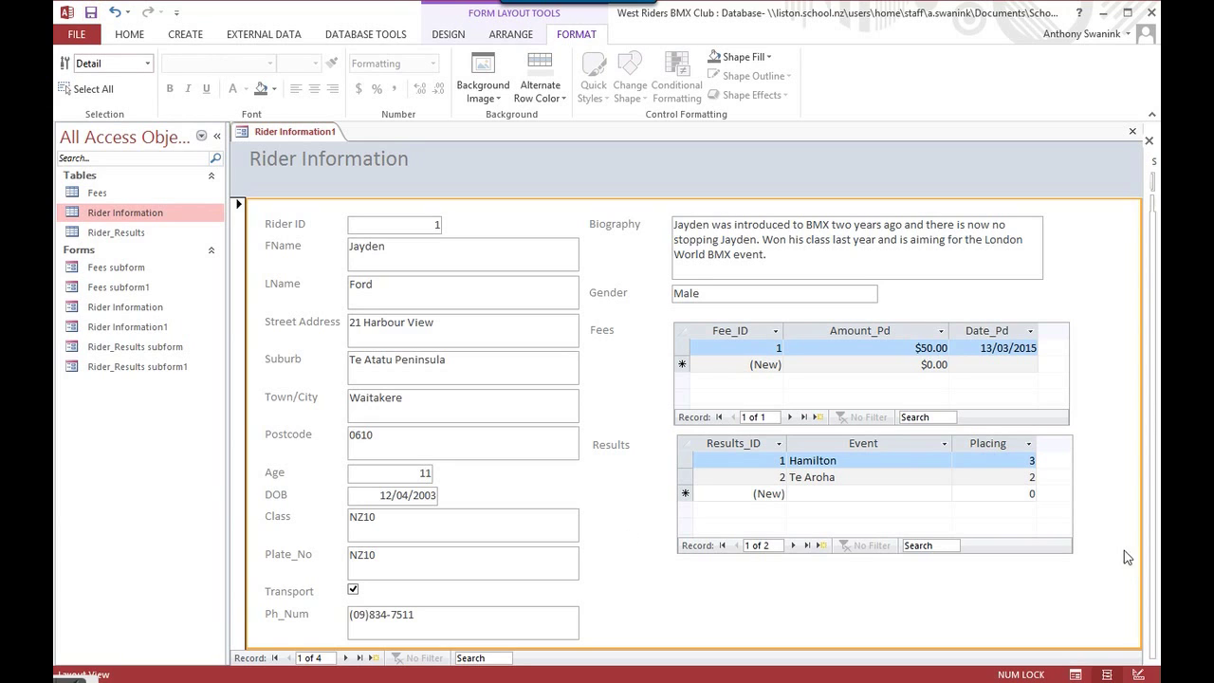